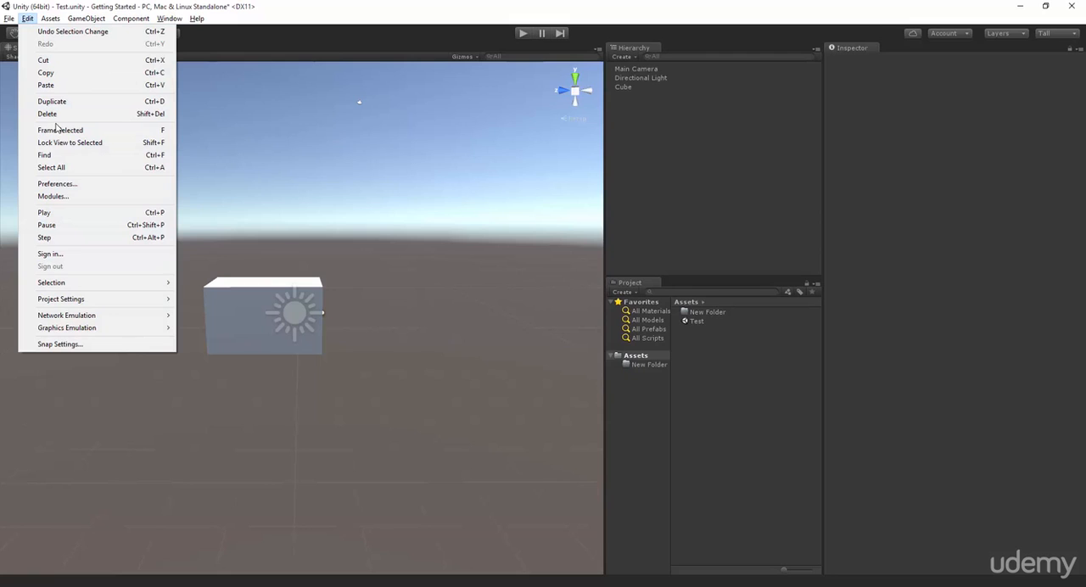
pyautogui.click(85, 19)
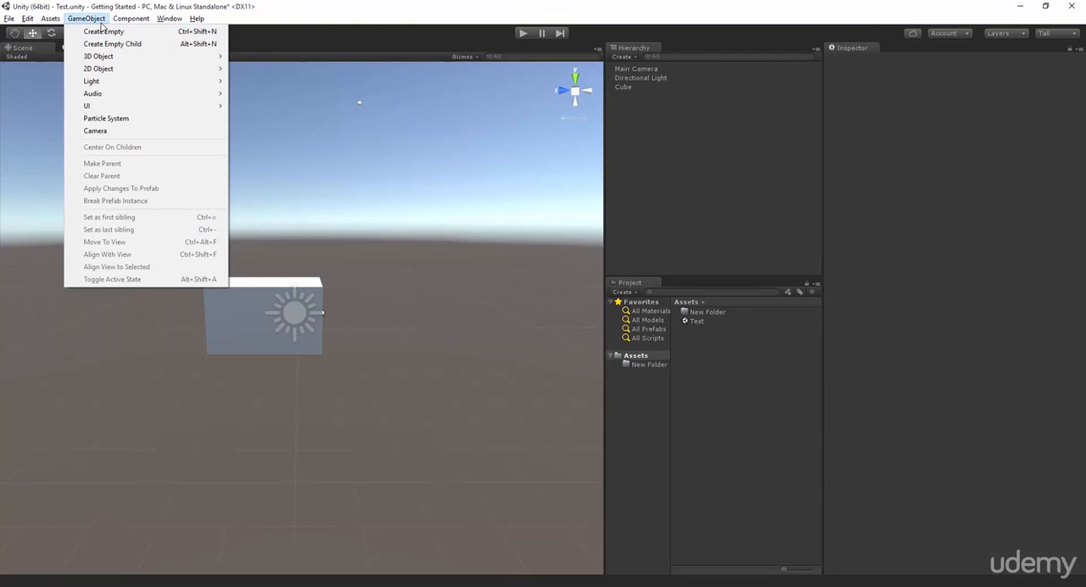
pyautogui.moveTo(150, 81)
pyautogui.moveTo(9, 18)
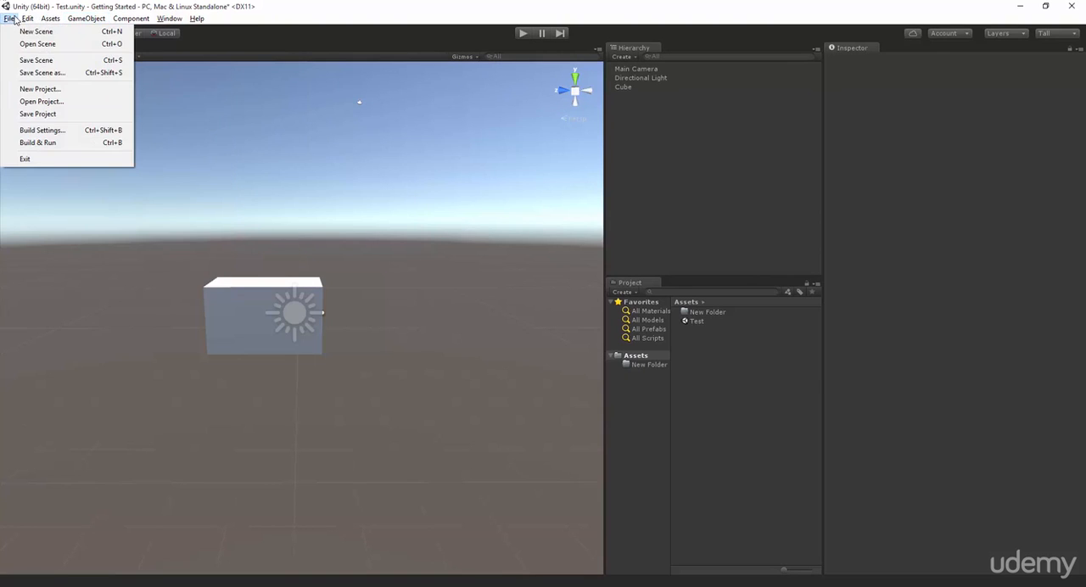
pyautogui.click(395, 124)
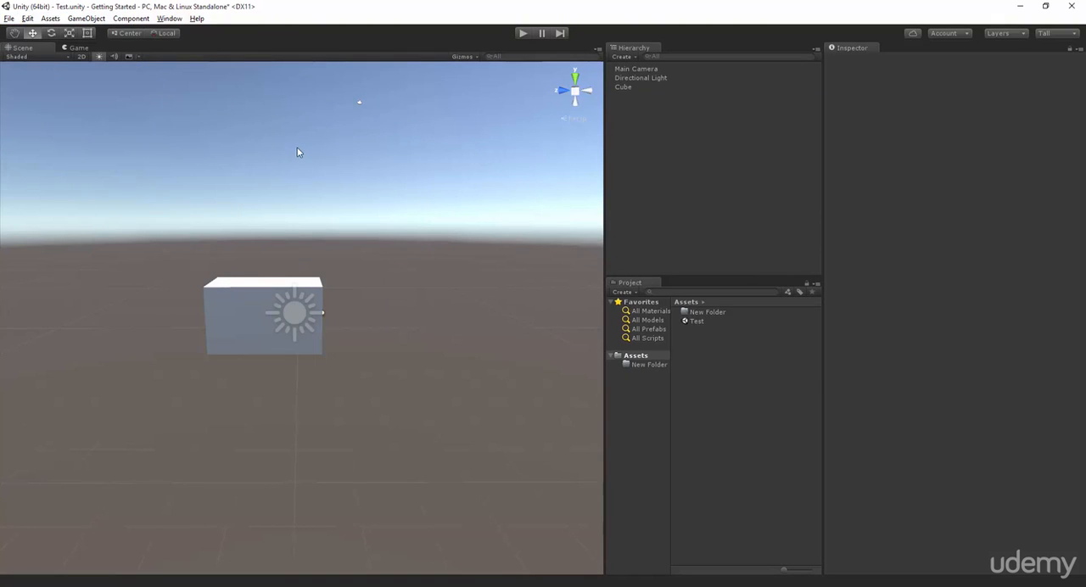
# Create a new scene, discarding the unsaved changes in the Test scene.
pyautogui.click(9, 17)
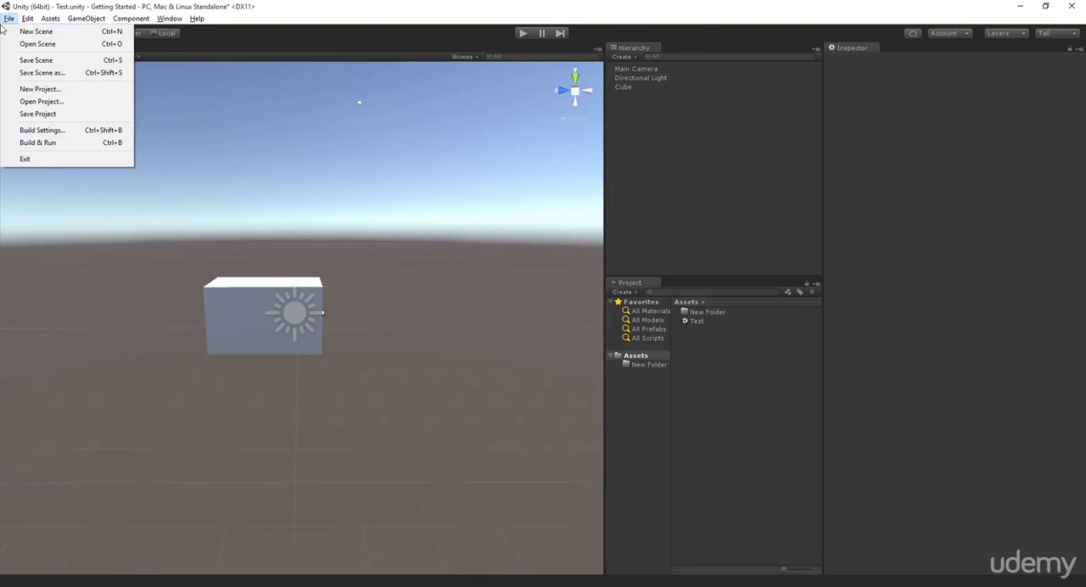
pyautogui.click(34, 31)
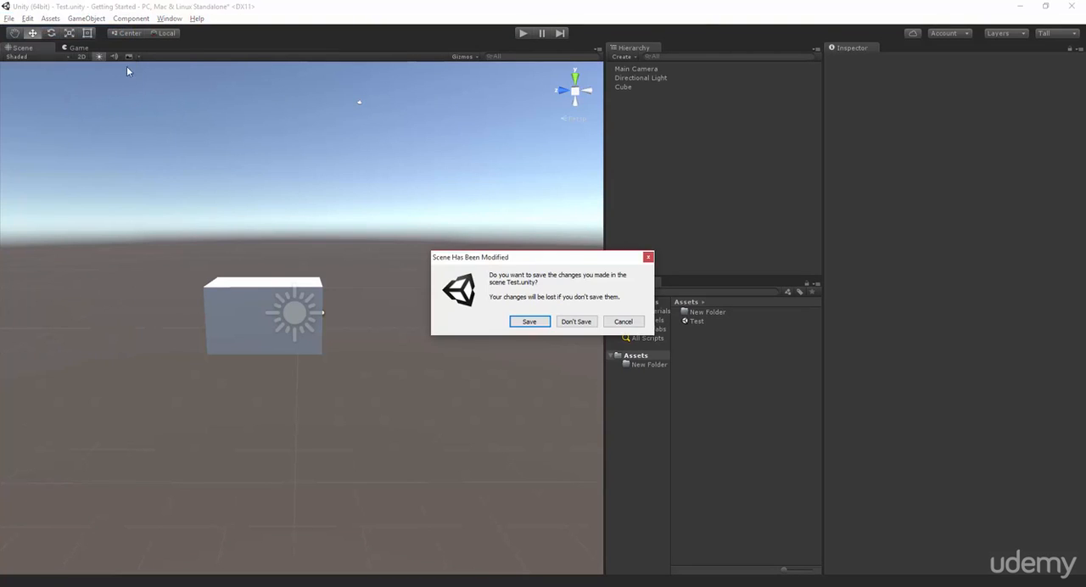
pyautogui.click(574, 321)
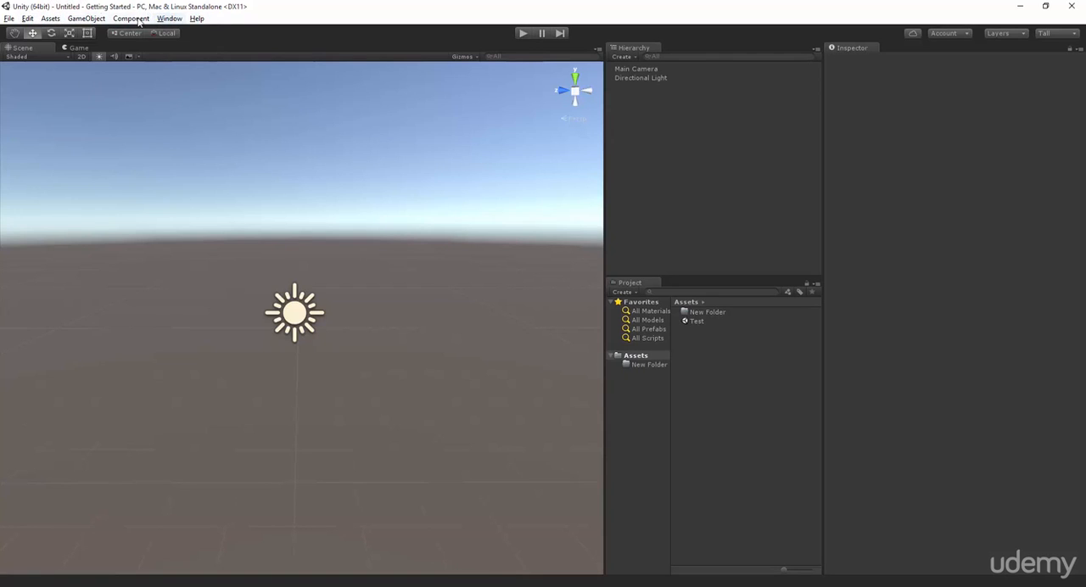
# Add a 3D cube to the empty scene.
pyautogui.click(102, 19)
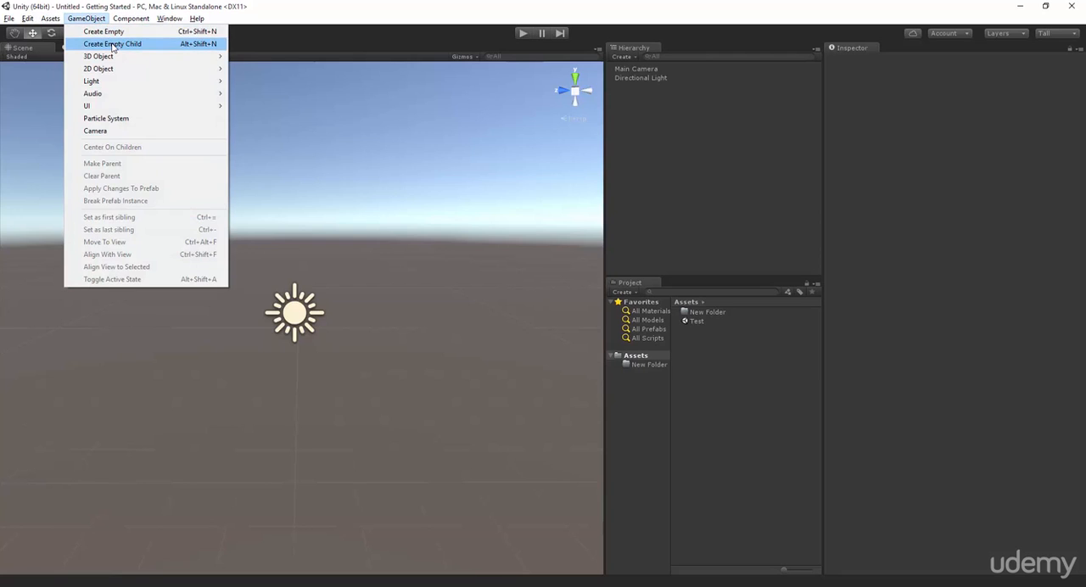
pyautogui.moveTo(150, 60)
pyautogui.click(257, 60)
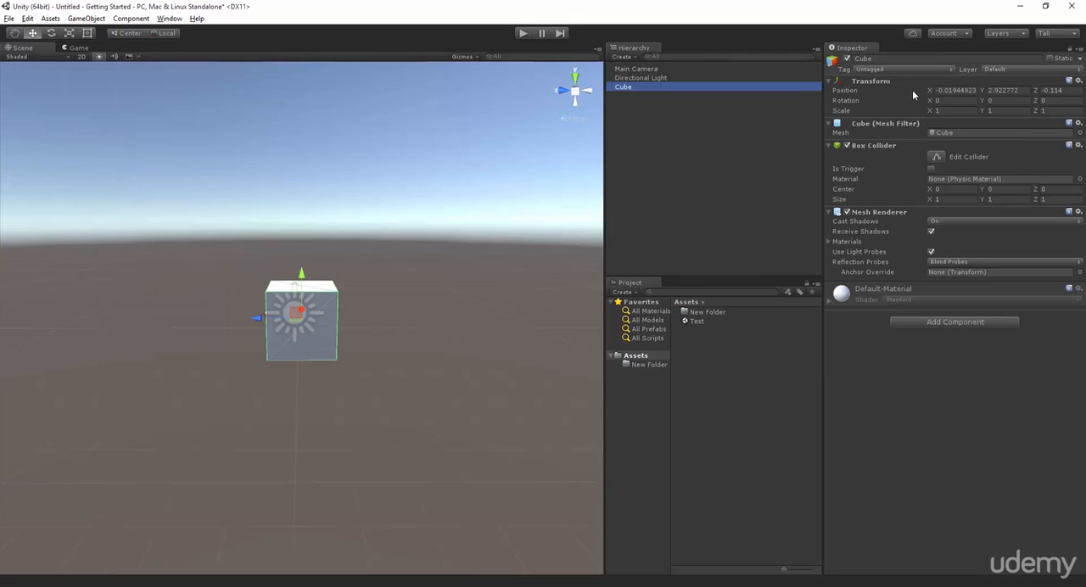
# Undo a trial nudge of the cube, and change its position to X -0.21 and Z -0.08.
pyautogui.moveTo(278, 318); pyautogui.dragTo(308, 274)
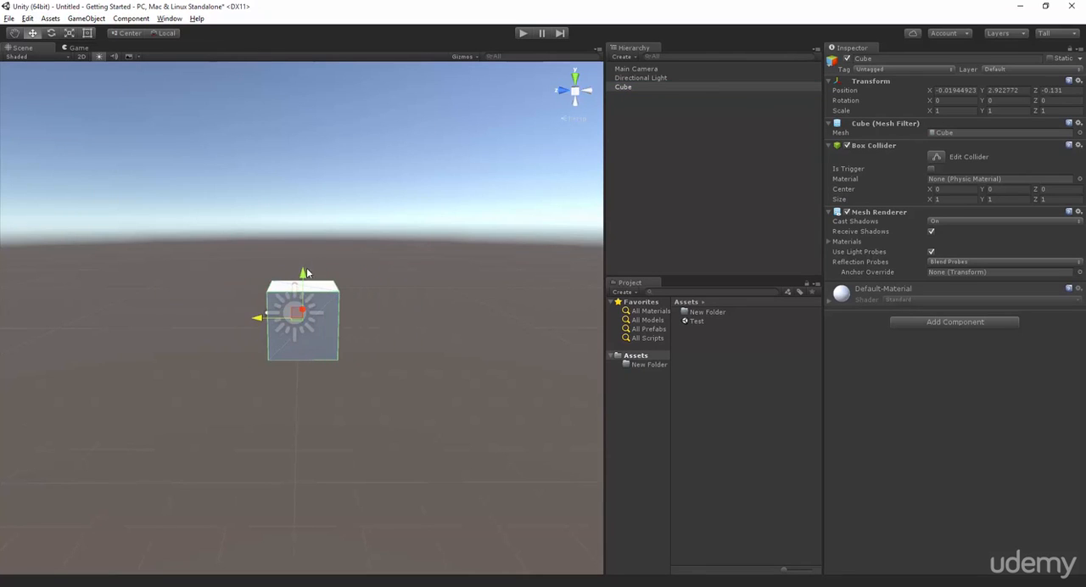
pyautogui.hotkey('ctrl', 'z')
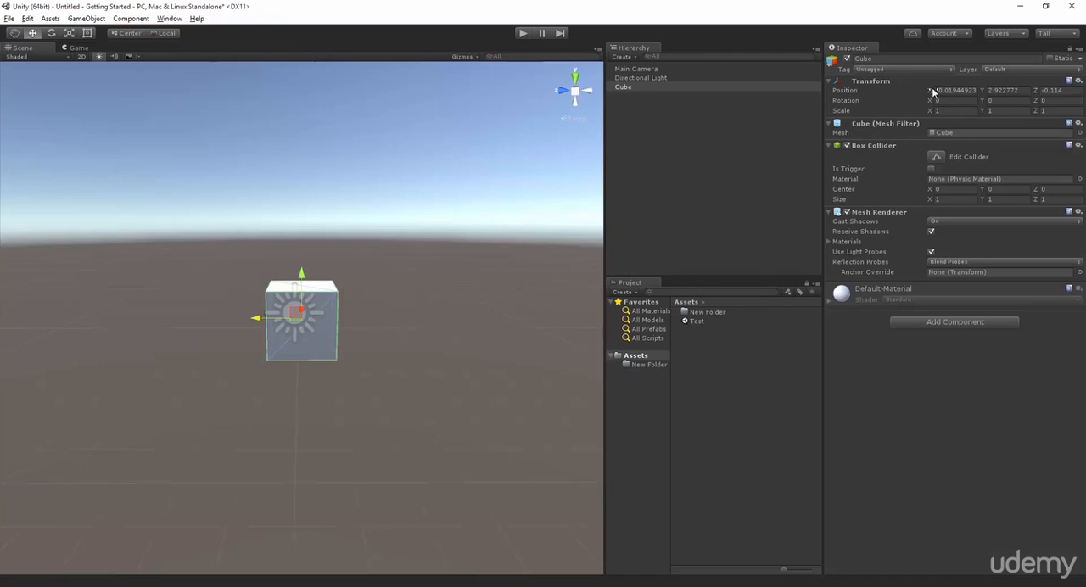
pyautogui.moveTo(931, 90); pyautogui.dragTo(930, 131)
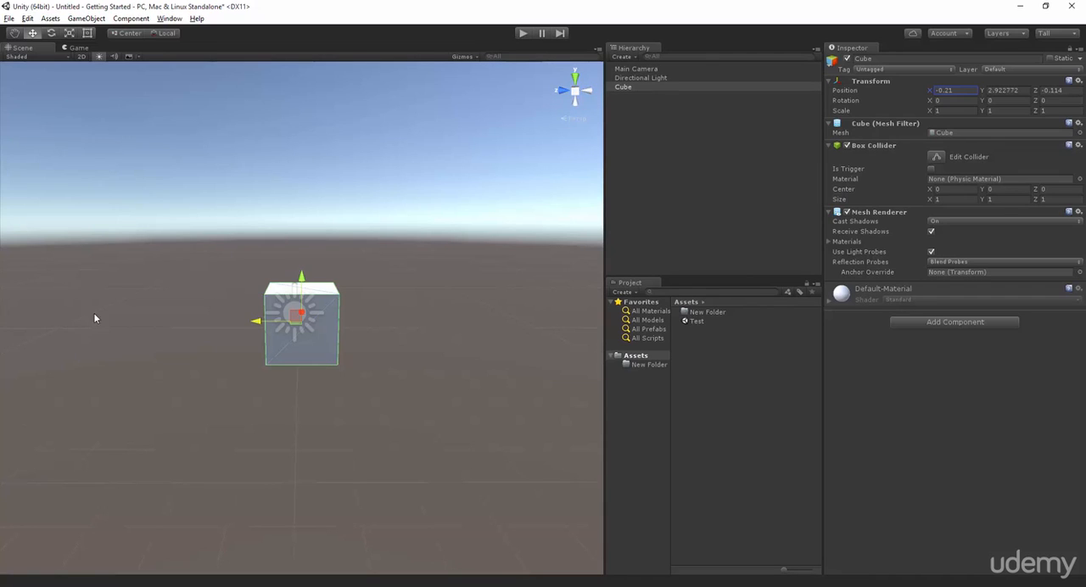
pyautogui.moveTo(1034, 91); pyautogui.dragTo(94, 107)
pyautogui.moveTo(167, 124); pyautogui.dragTo(1037, 103)
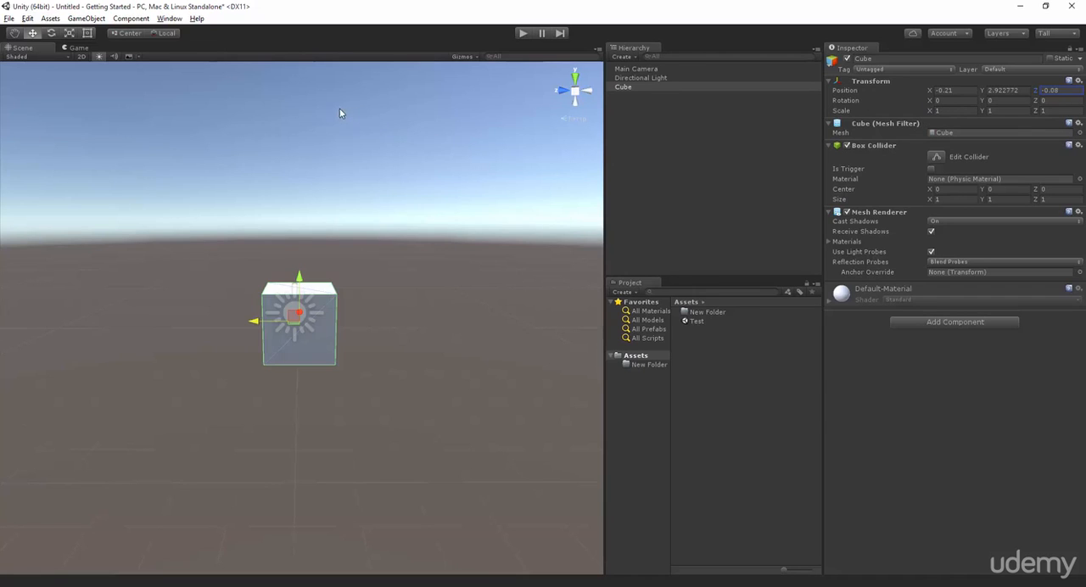
# Scale the cube into a large flat ground slab by setting its X and Z scale to 100.
pyautogui.click(73, 36)
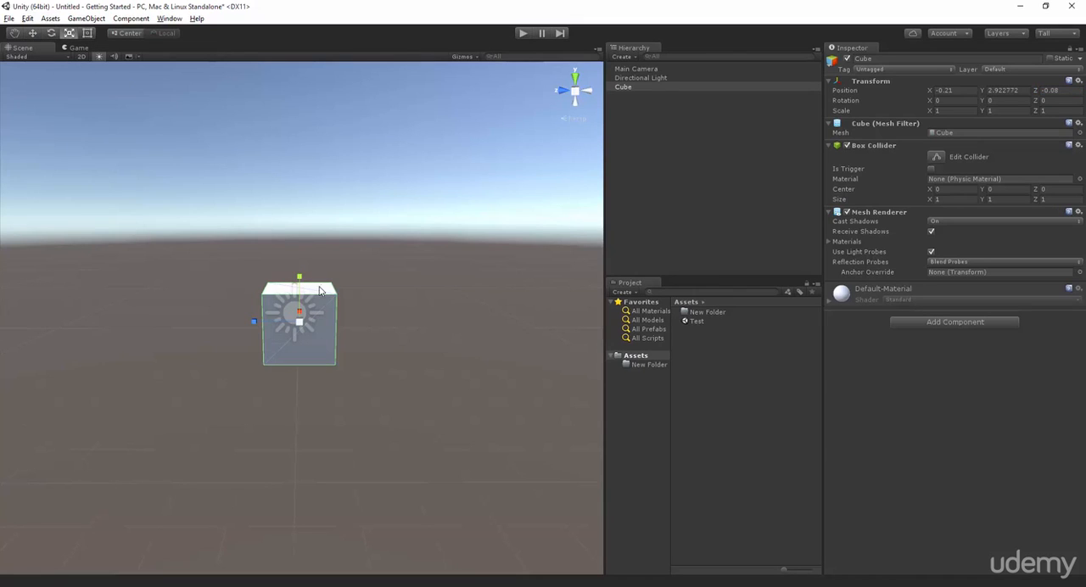
pyautogui.moveTo(251, 320); pyautogui.dragTo(119, 289)
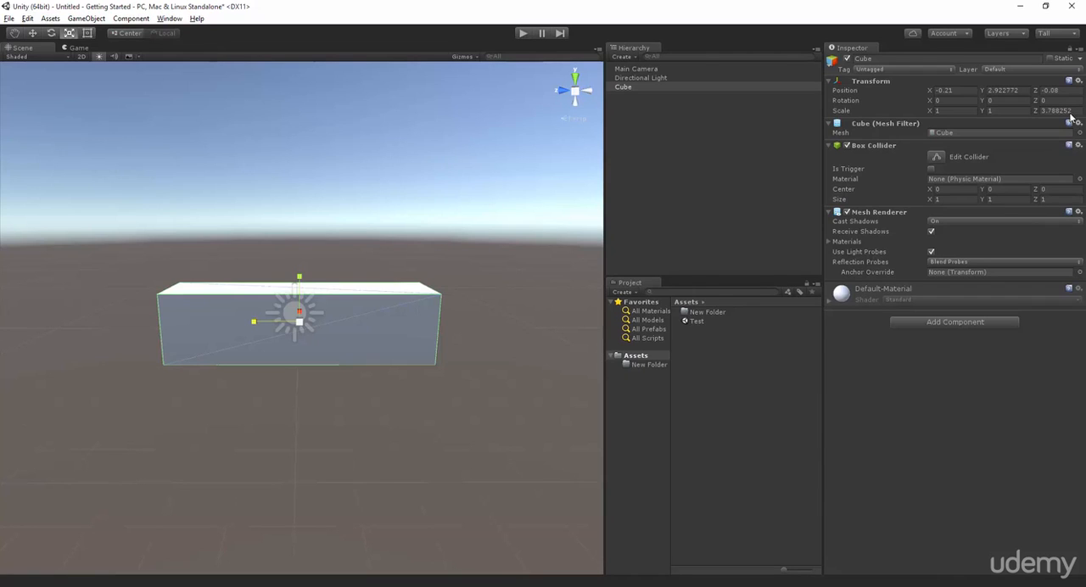
pyautogui.click(952, 111)
pyautogui.write('00')
pyautogui.click(1065, 112)
pyautogui.write('100')
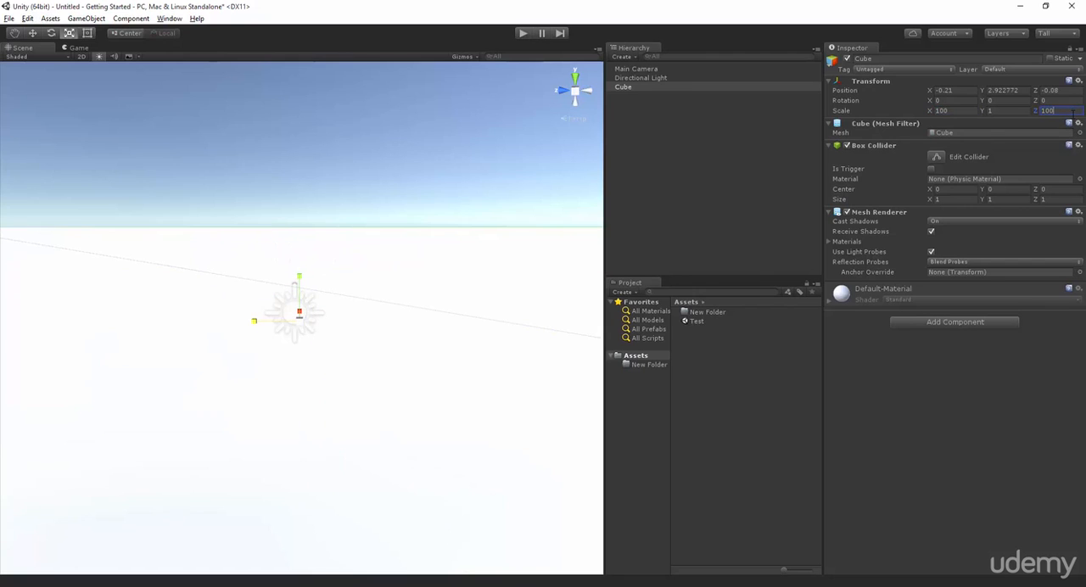
# Add a 3D plane to the scene alongside the flattened cube.
pyautogui.scroll(-5, 226, 204)
pyautogui.scroll(3, 226, 206)
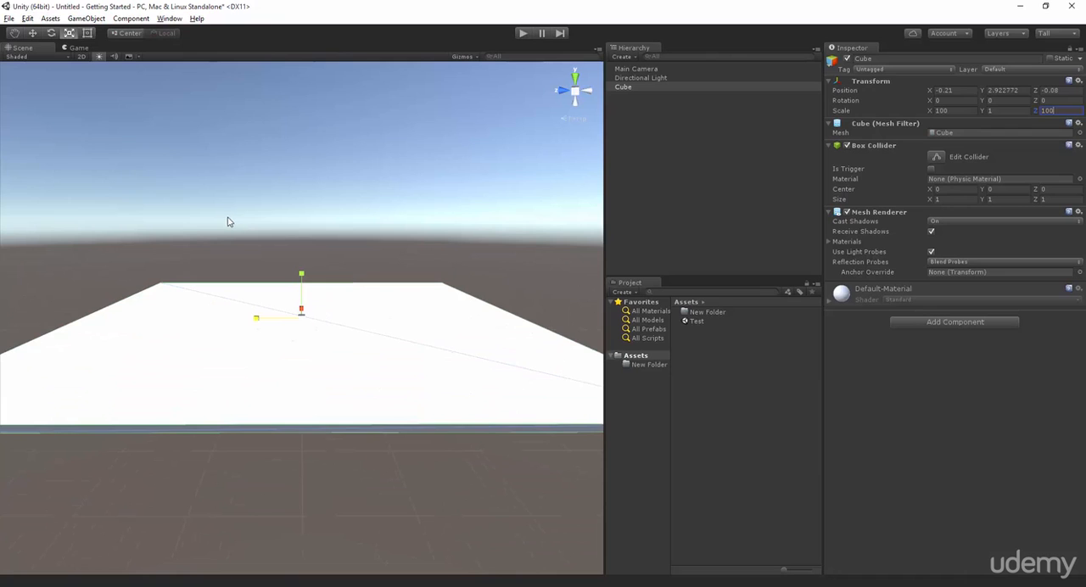
pyautogui.keyDown('alt'); pyautogui.moveTo(224, 220); pyautogui.dragTo(240, 160); pyautogui.keyUp('alt')
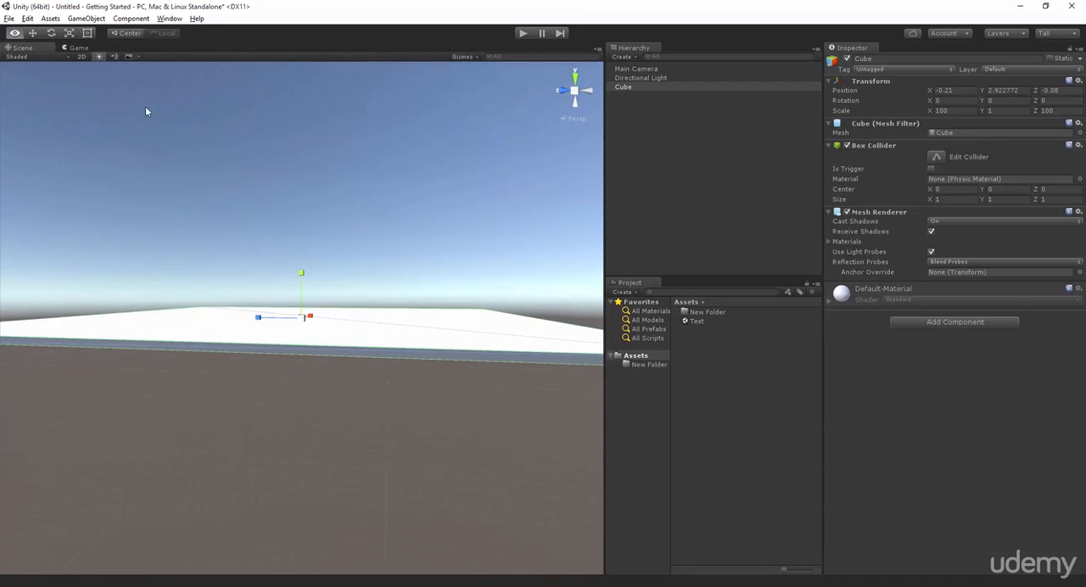
pyautogui.keyDown('alt'); pyautogui.moveTo(274, 127); pyautogui.dragTo(144, 68); pyautogui.keyUp('alt')
pyautogui.click(85, 17)
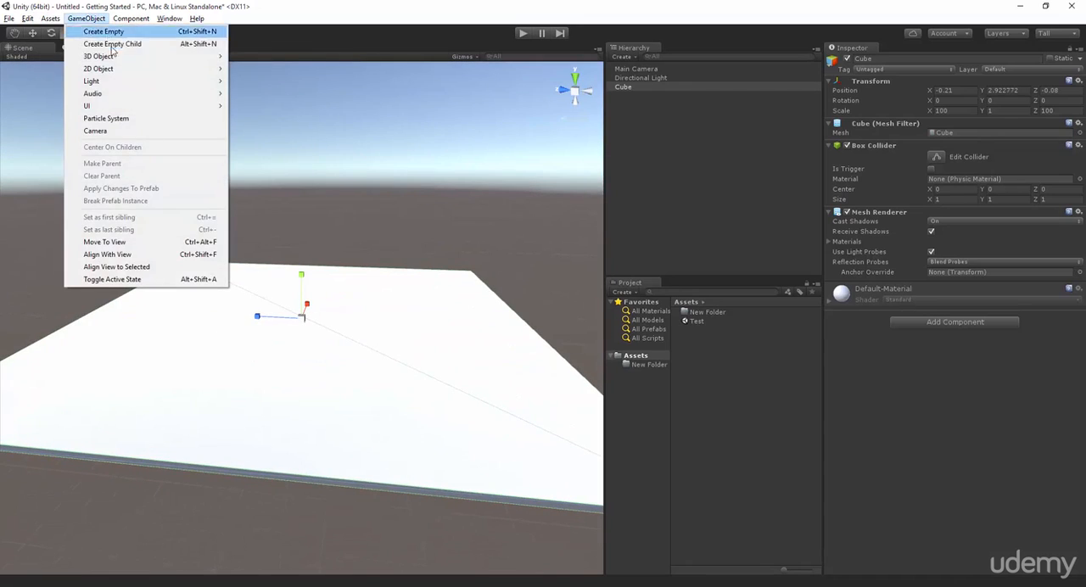
pyautogui.moveTo(111, 59)
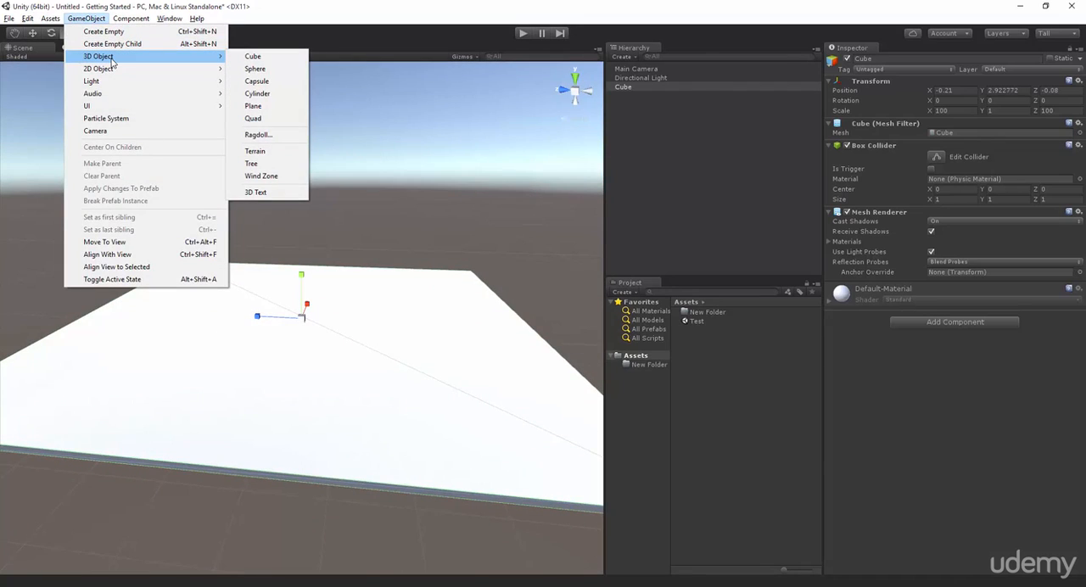
pyautogui.keyDown('alt'); pyautogui.moveTo(463, 345); pyautogui.dragTo(289, 286); pyautogui.keyUp('alt')
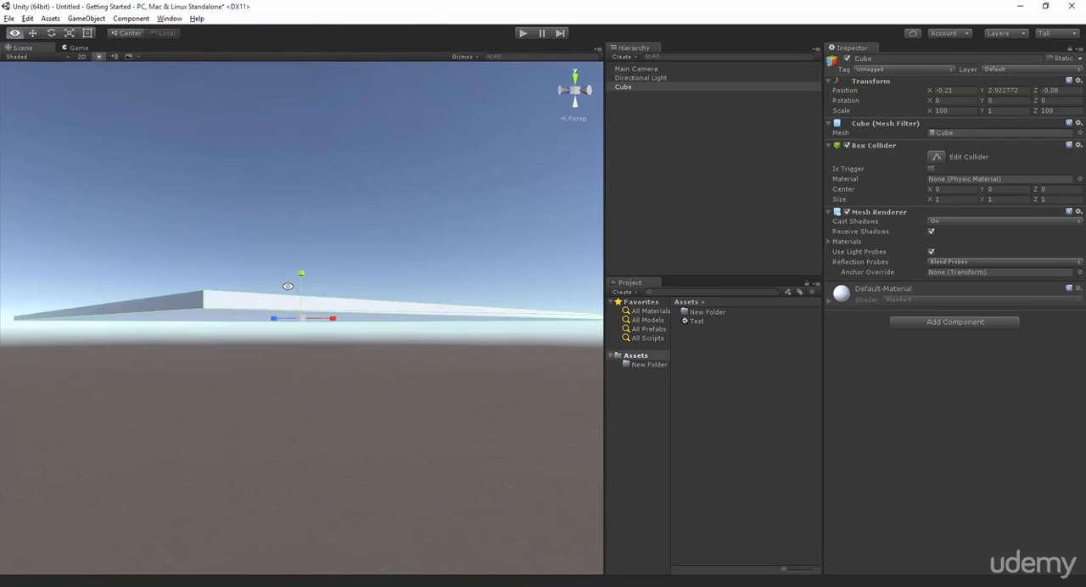
pyautogui.keyDown('alt'); pyautogui.moveTo(404, 276); pyautogui.dragTo(463, 301); pyautogui.keyUp('alt')
pyautogui.click(87, 19)
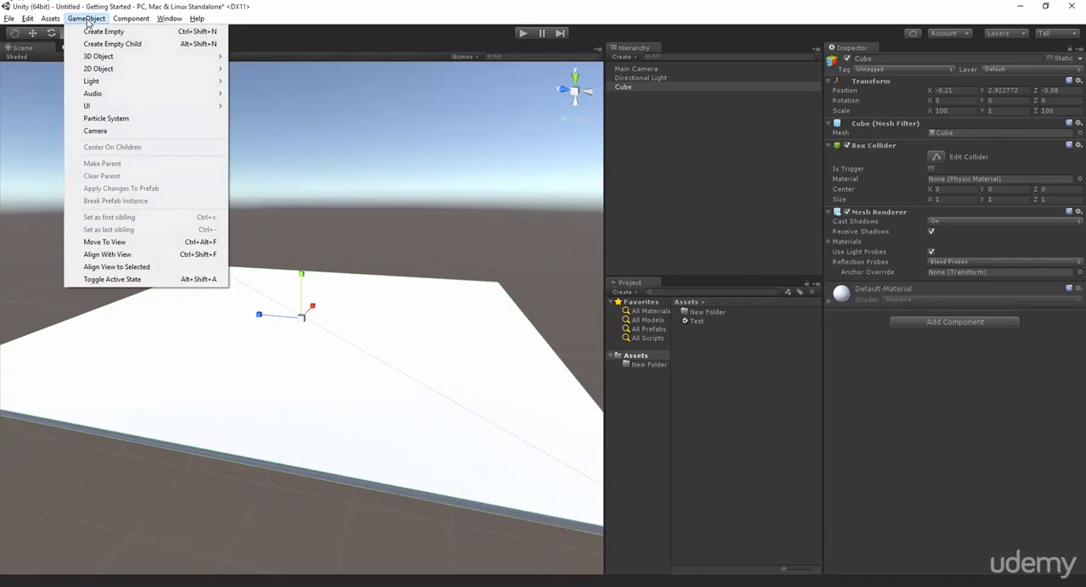
pyautogui.moveTo(117, 58)
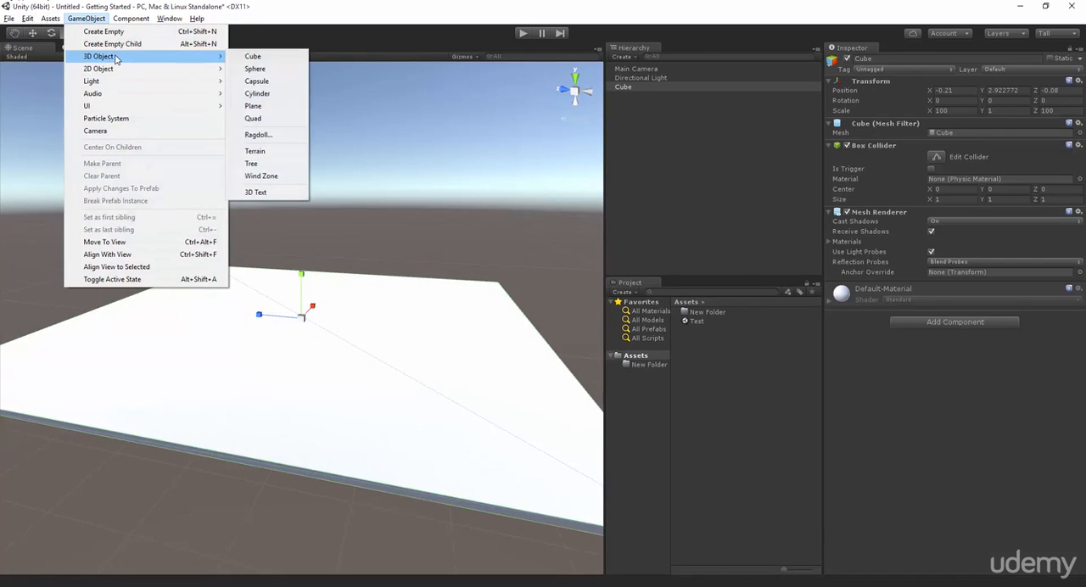
pyautogui.click(262, 107)
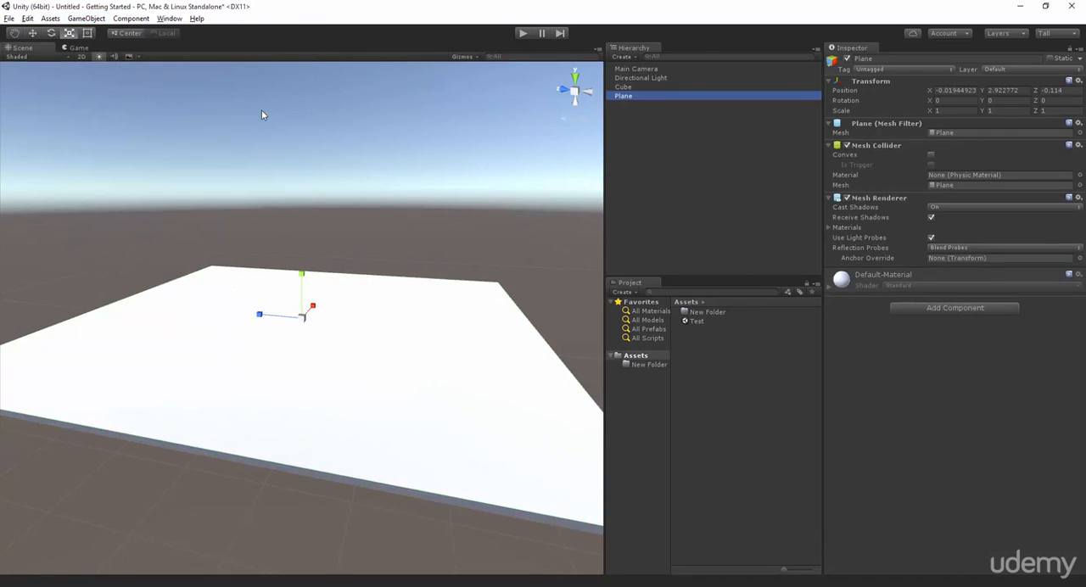
# Raise the plane above the flattened cube to a Y position of about 25.
pyautogui.click(32, 34)
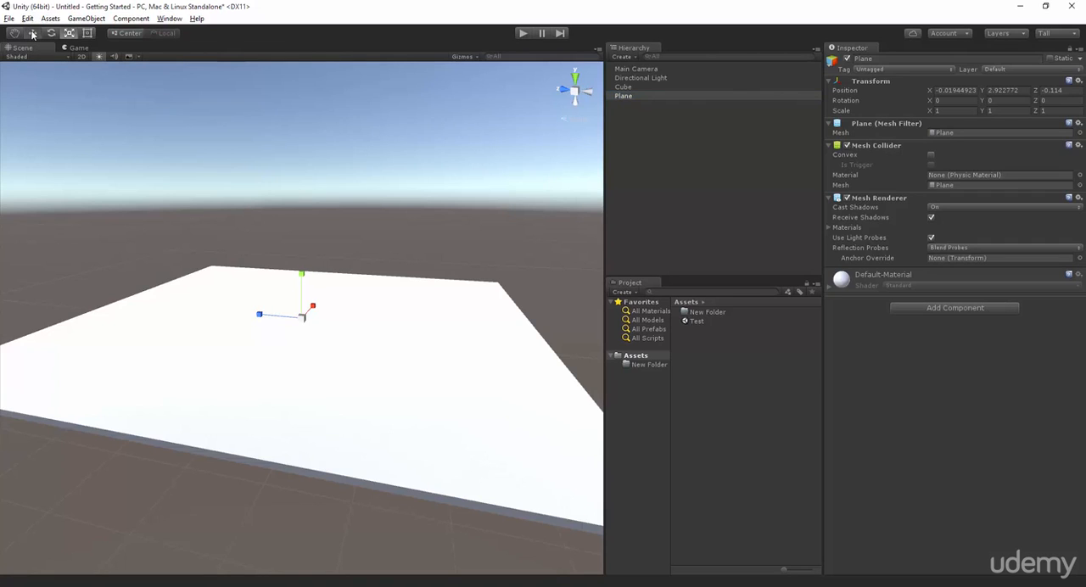
pyautogui.moveTo(299, 277); pyautogui.dragTo(404, 173)
pyautogui.doubleClick(676, 96)
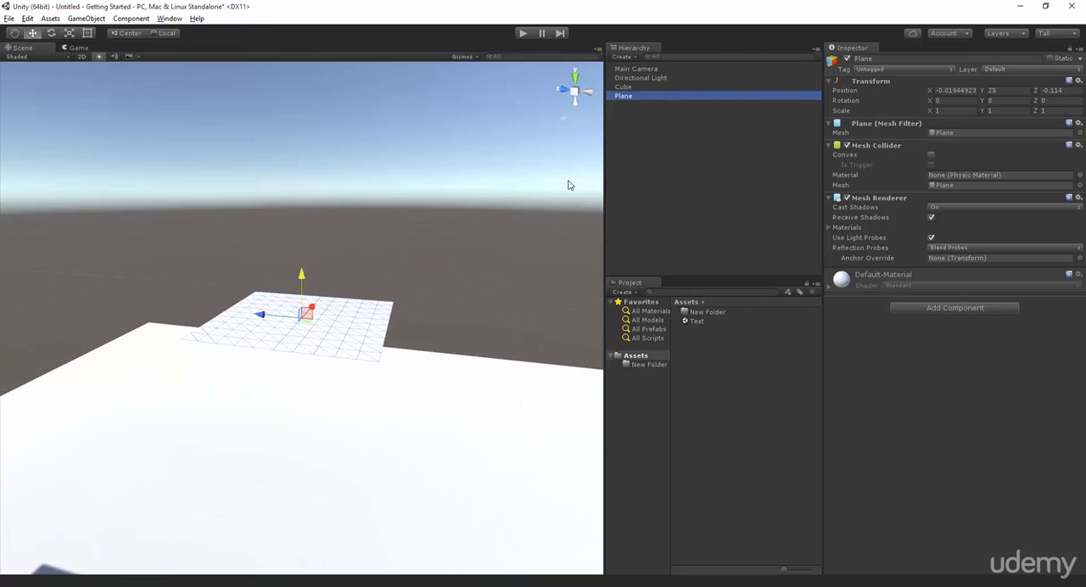
# Delete the raised plane from the scene, leaving the flattened cube in place.
pyautogui.keyDown('alt'); pyautogui.moveTo(424, 315); pyautogui.dragTo(373, 334); pyautogui.keyUp('alt')
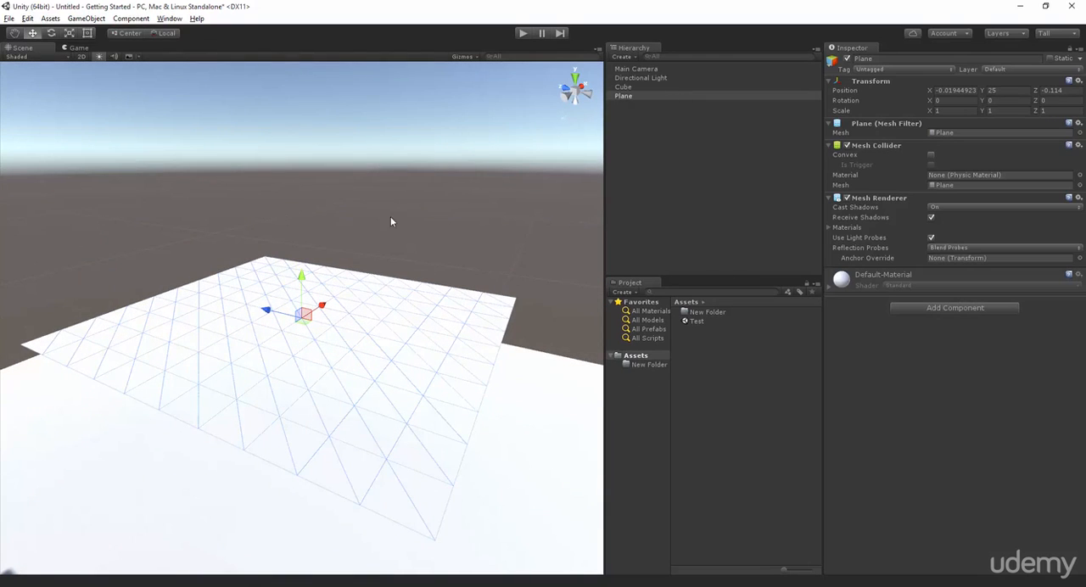
pyautogui.scroll(-5, 372, 229)
pyautogui.scroll(2, 376, 257)
pyautogui.keyDown('alt'); pyautogui.moveTo(379, 266); pyautogui.dragTo(606, 317); pyautogui.keyUp('alt')
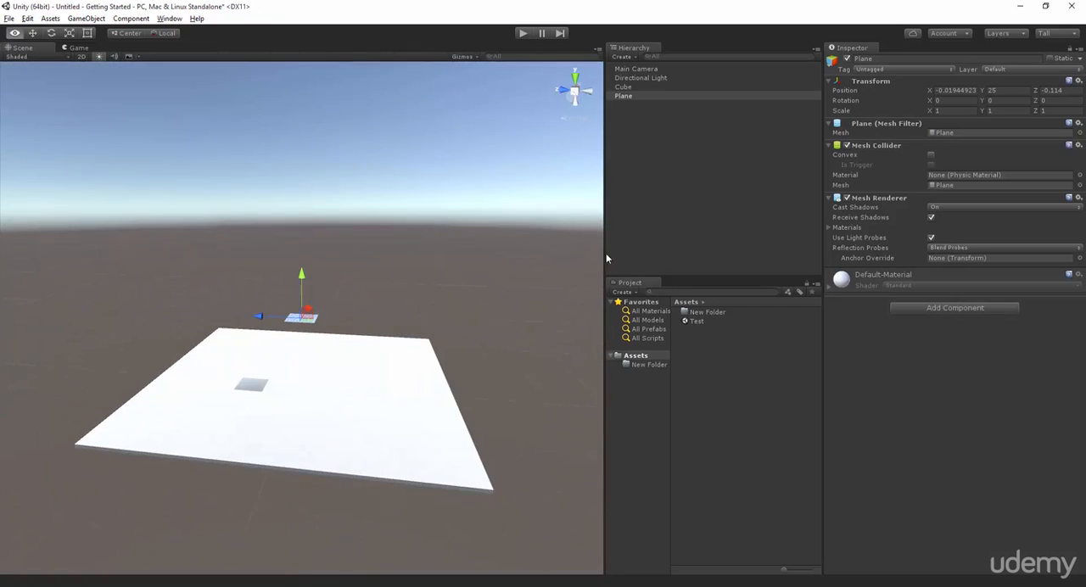
pyautogui.rightClick(622, 97)
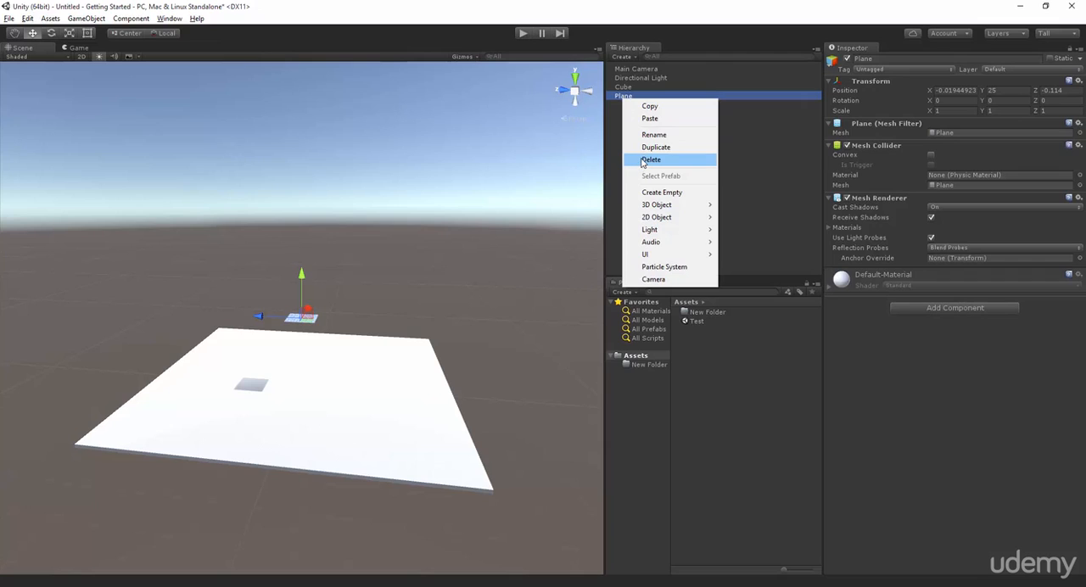
pyautogui.click(650, 160)
# Try scaling the flattened cube along its Y axis, and undo the change.
pyautogui.click(263, 364)
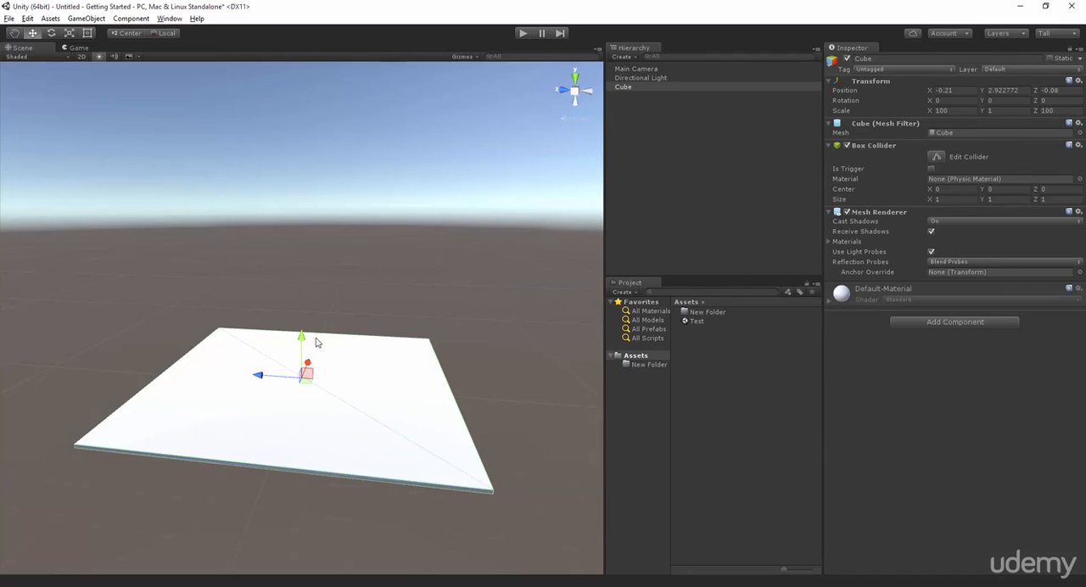
pyautogui.click(69, 32)
pyautogui.moveTo(302, 337); pyautogui.dragTo(325, 351)
pyautogui.hotkey('ctrl', 'z')
# Add another 3D plane and scale it along its Y axis to about 2.
pyautogui.click(85, 17)
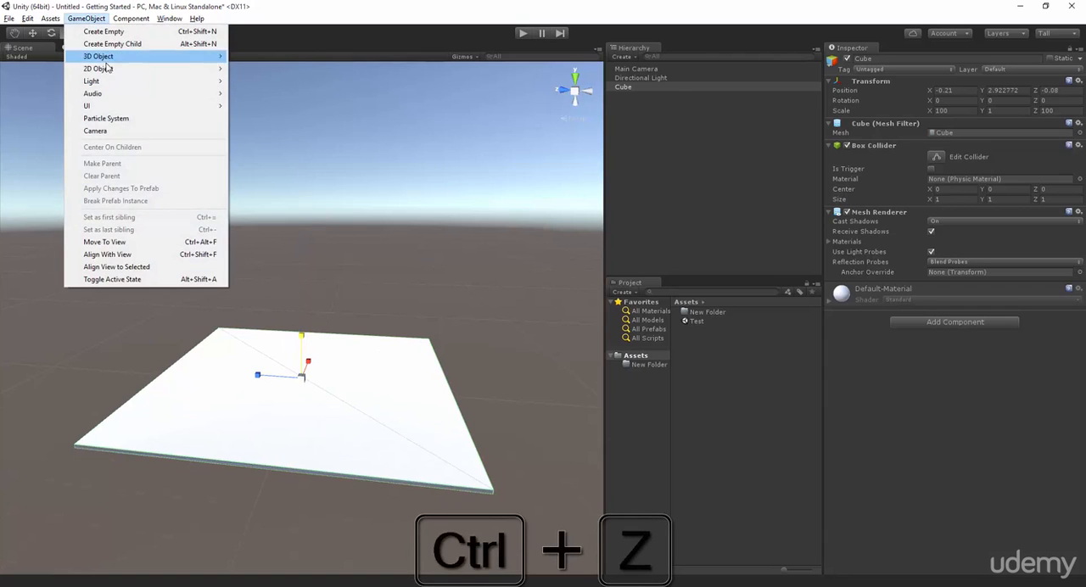
pyautogui.moveTo(170, 57)
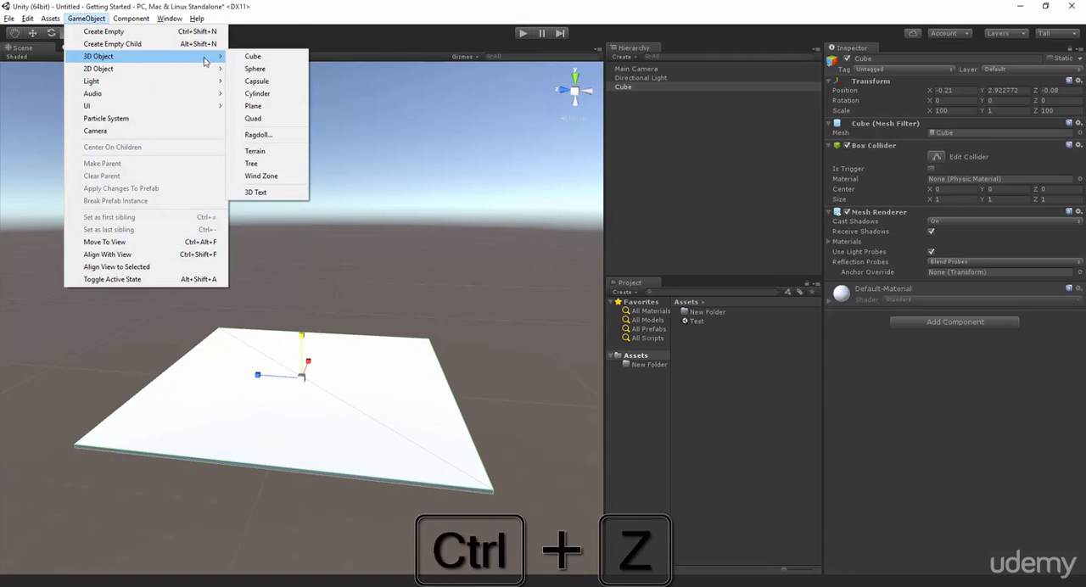
pyautogui.click(253, 106)
pyautogui.moveTo(304, 270); pyautogui.dragTo(251, 236)
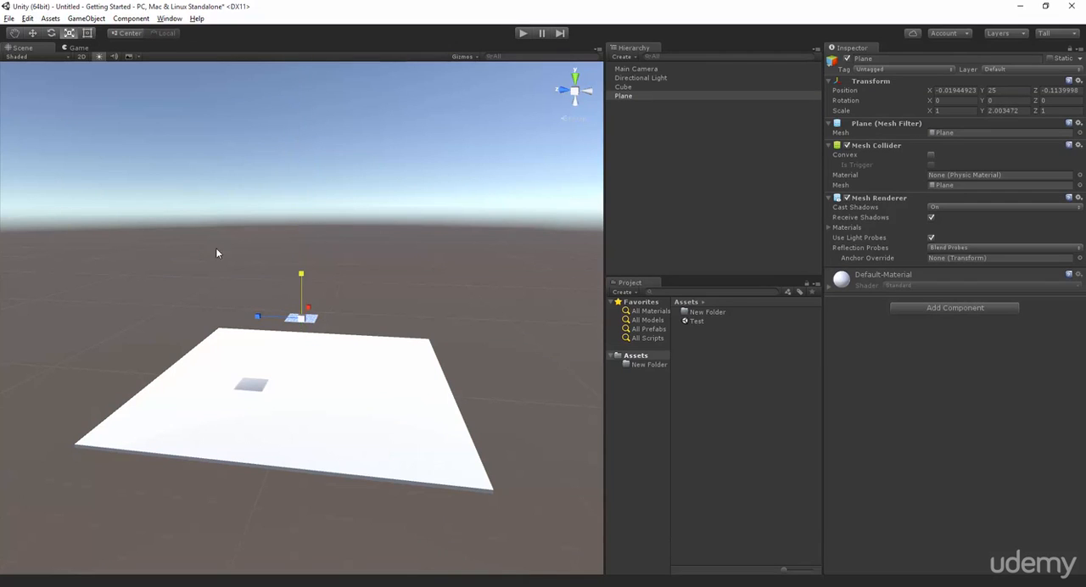
# Delete the second plane from the scene.
pyautogui.click(638, 96)
pyautogui.rightClick(638, 96)
pyautogui.click(675, 162)
pyautogui.scroll(2, 451, 441)
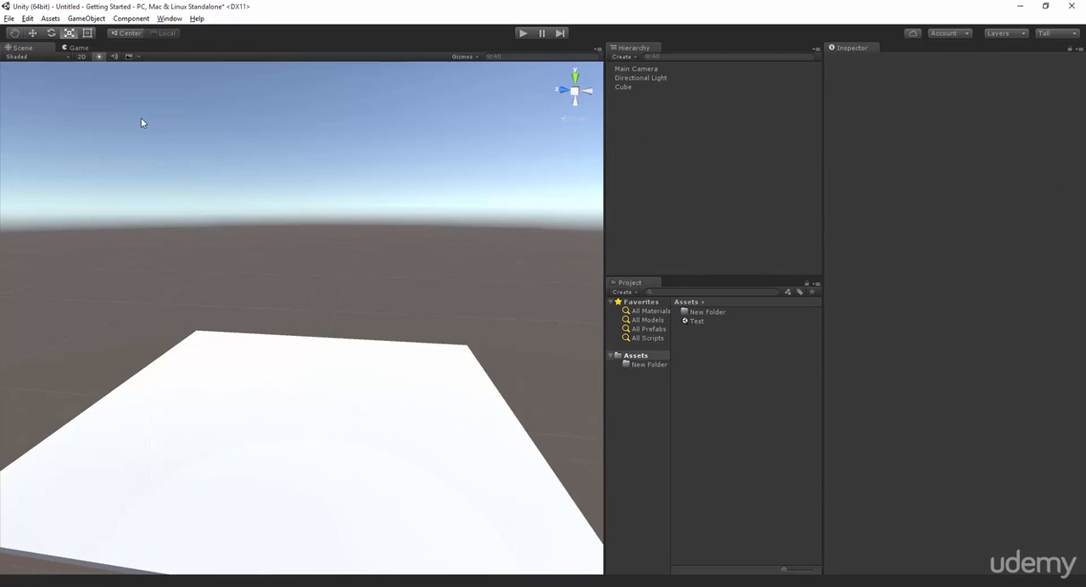
pyautogui.click(86, 18)
pyautogui.moveTo(98, 57)
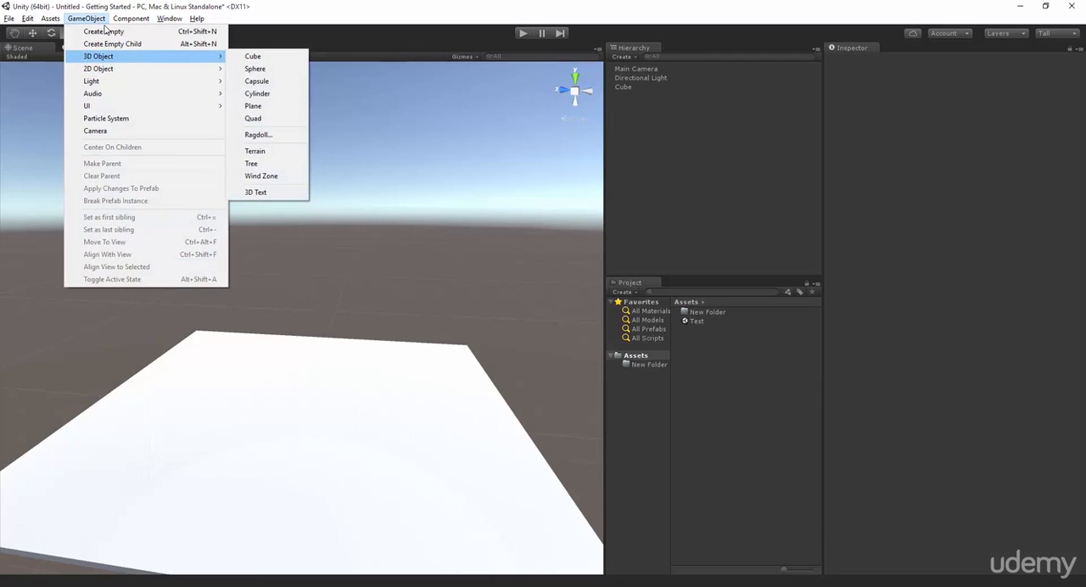
pyautogui.moveTo(131, 18)
pyautogui.moveTo(78, 19)
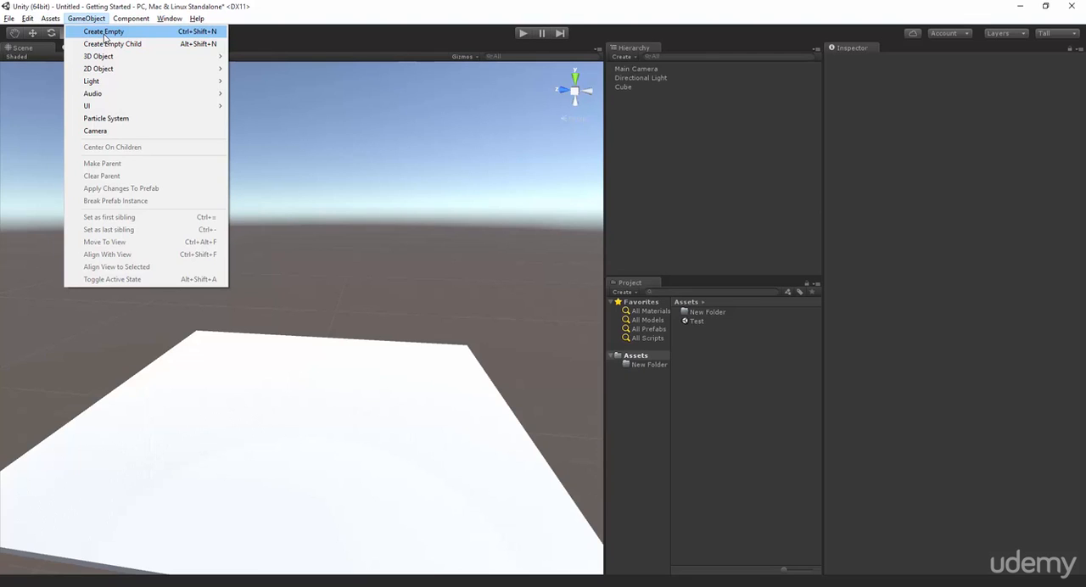
# Create an empty game object in the scene and activate the Move tool for it.
pyautogui.click(103, 36)
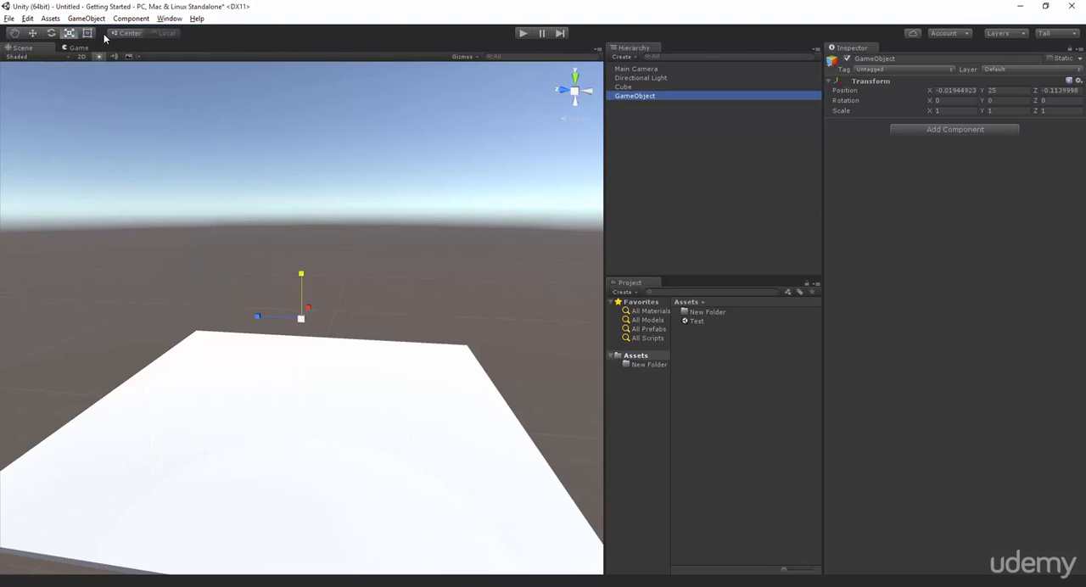
pyautogui.click(32, 33)
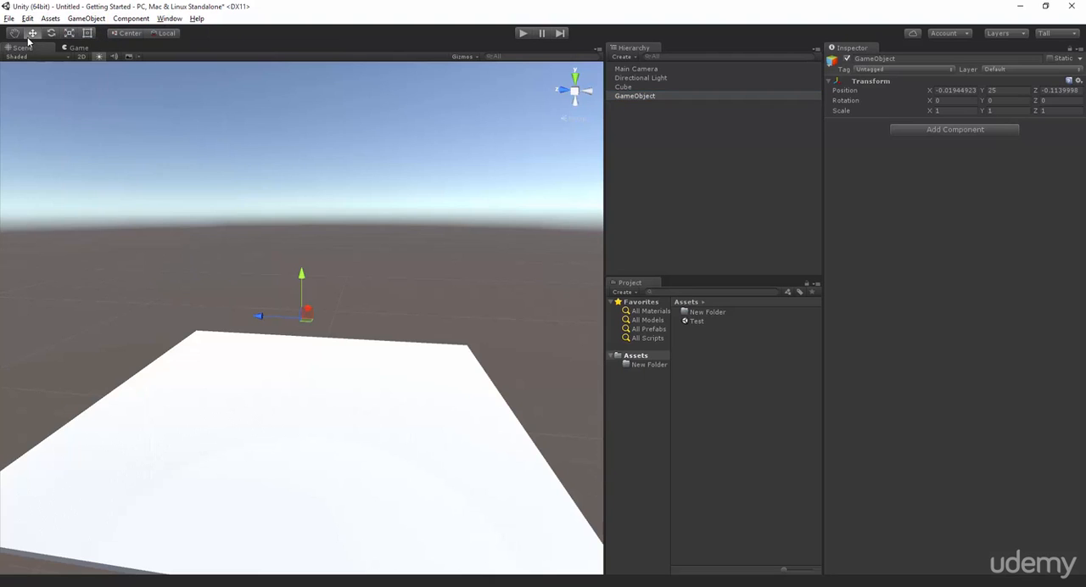
pyautogui.scroll(6, 318, 326)
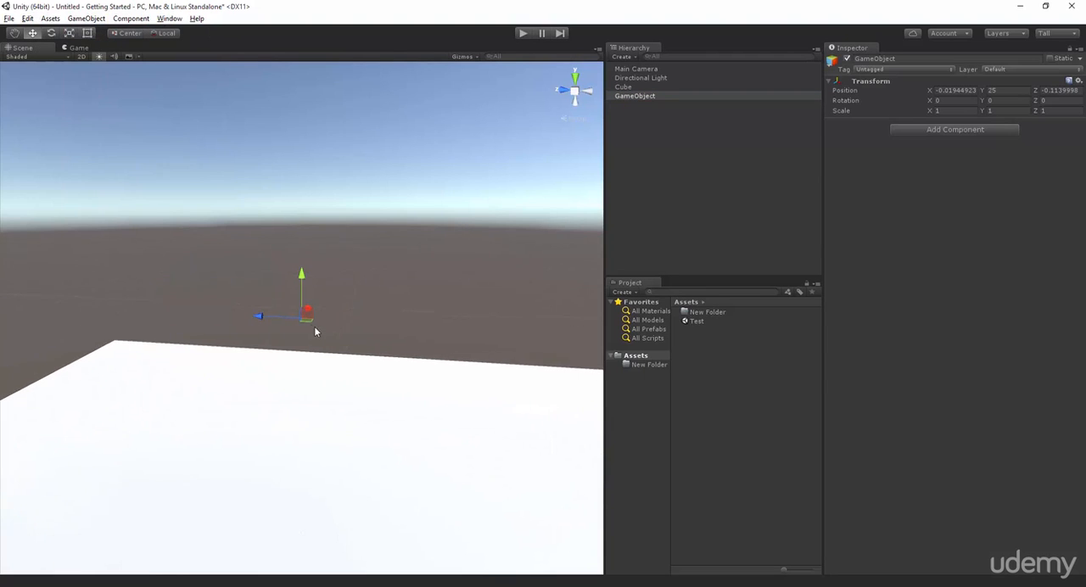
pyautogui.scroll(-3, 331, 305)
pyautogui.scroll(-5, 331, 316)
pyautogui.doubleClick(637, 96)
pyautogui.scroll(-5, 415, 288)
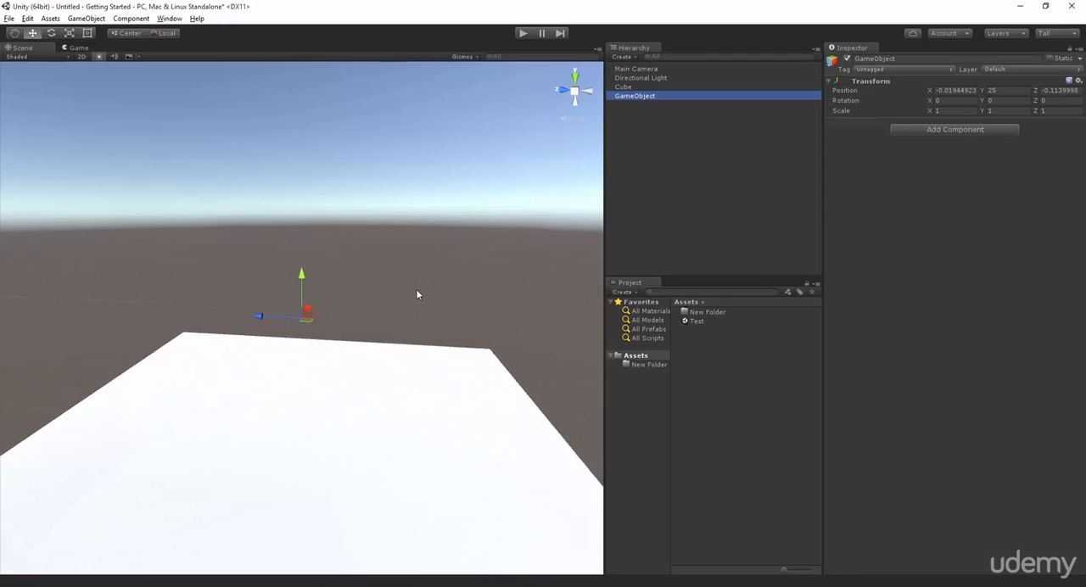
pyautogui.scroll(1, 420, 292)
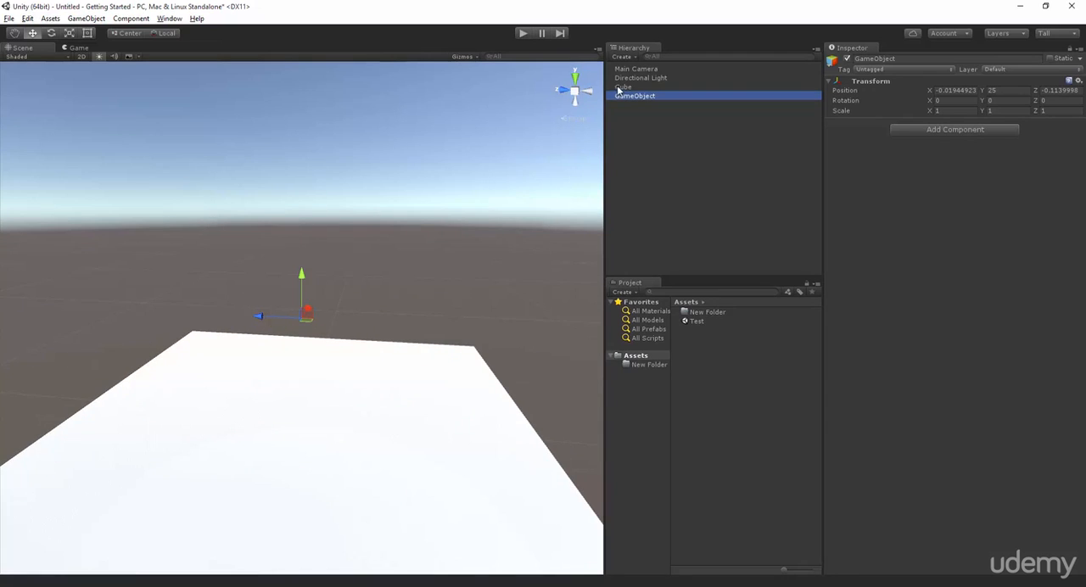
# Parent the flattened cube to the empty game object in the hierarchy.
pyautogui.click(628, 87)
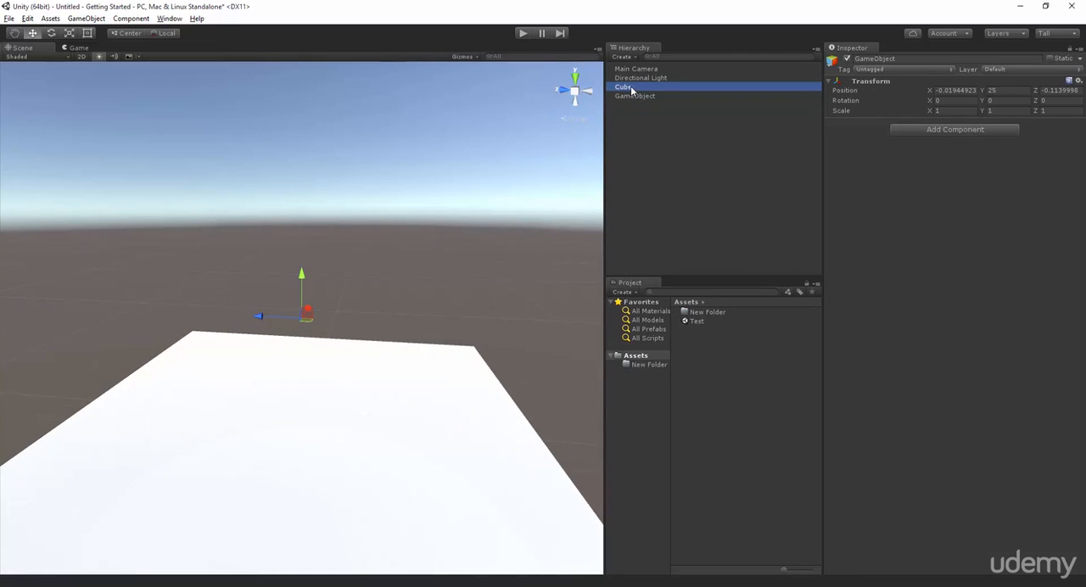
pyautogui.moveTo(630, 90); pyautogui.dragTo(634, 98)
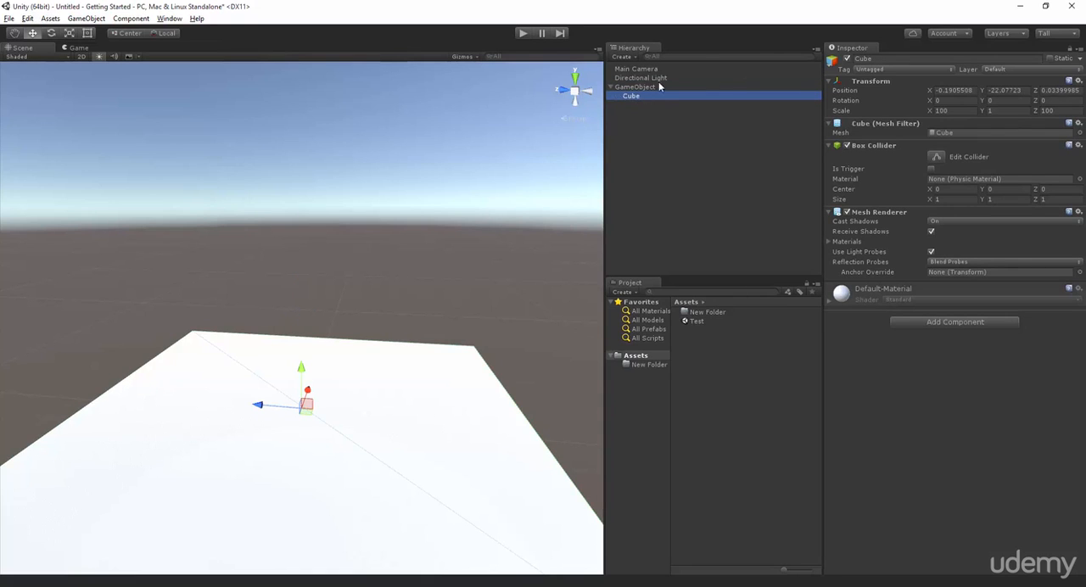
pyautogui.moveTo(639, 100)
pyautogui.mouseDown()
pyautogui.moveTo(653, 71)
pyautogui.moveTo(638, 103)
pyautogui.moveTo(634, 95)
pyautogui.mouseUp()
# Try moving the parent game object along X with its child cube, and undo the move.
pyautogui.click(635, 87)
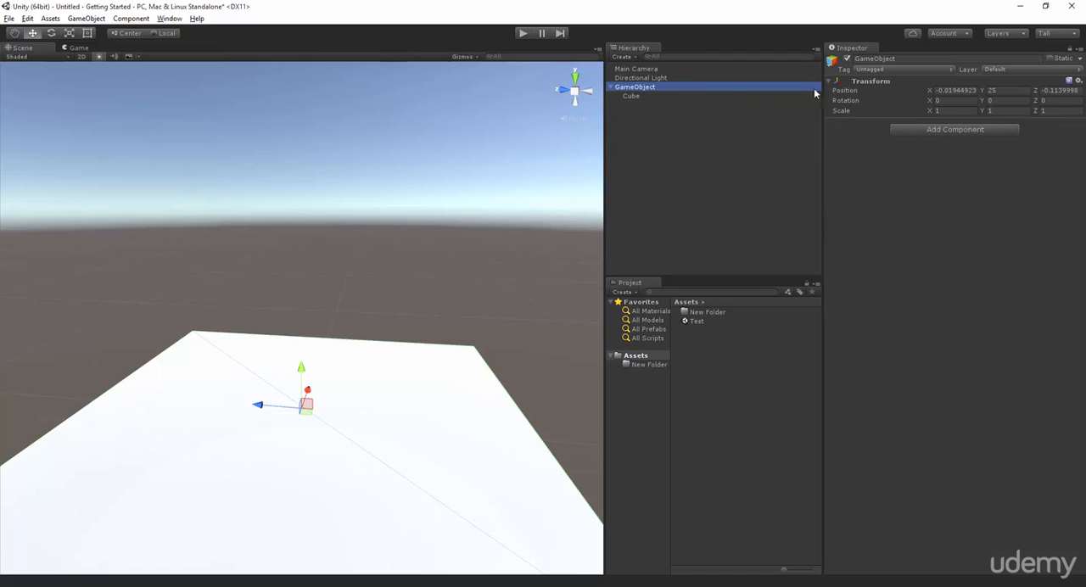
pyautogui.doubleClick(698, 86)
pyautogui.scroll(5, 401, 179)
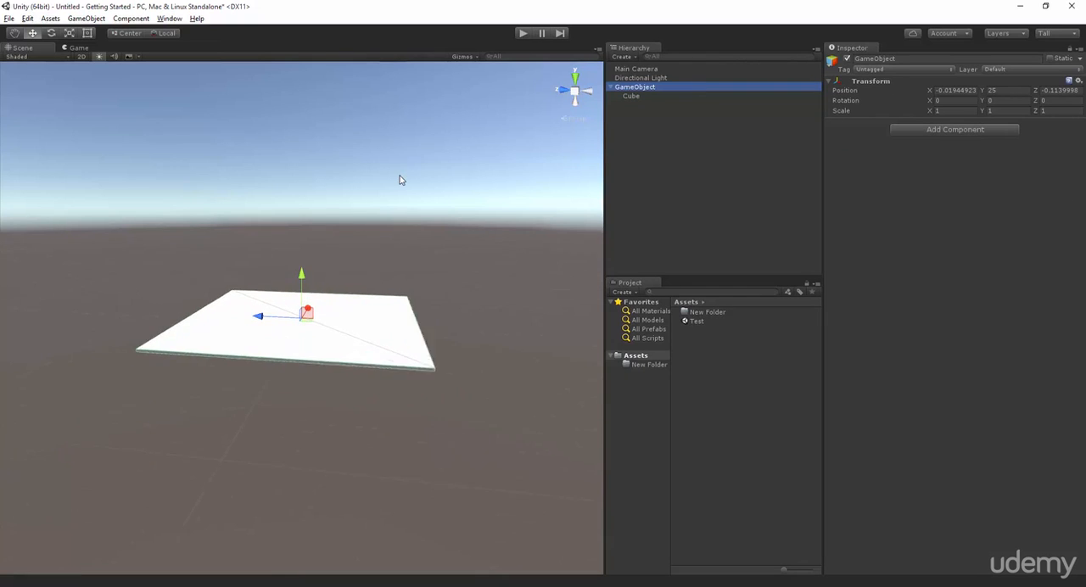
pyautogui.scroll(-2, 356, 201)
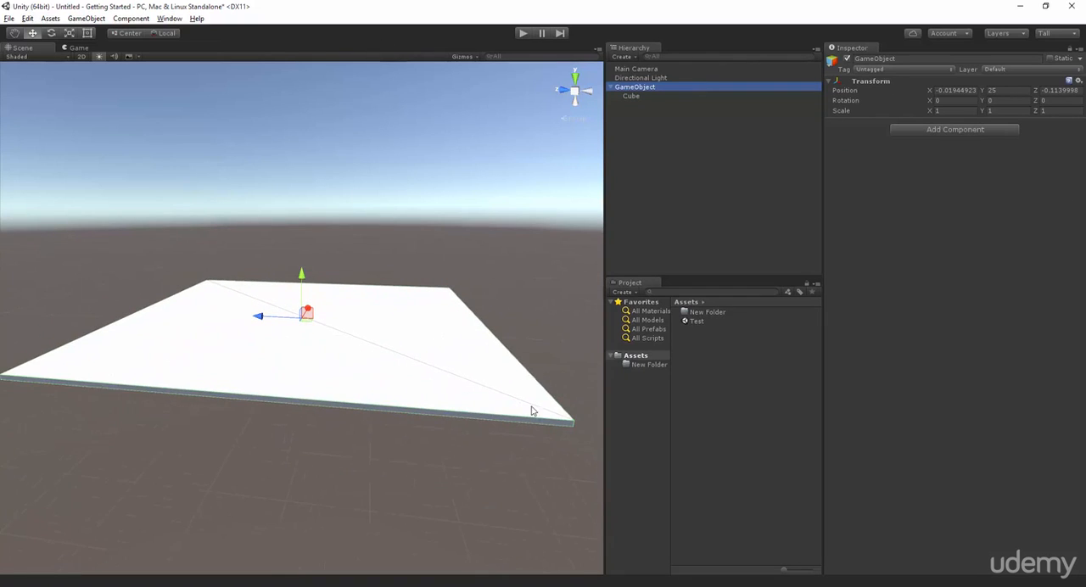
pyautogui.moveTo(931, 91); pyautogui.dragTo(862, 177)
pyautogui.hotkey('ctrl', 'z')
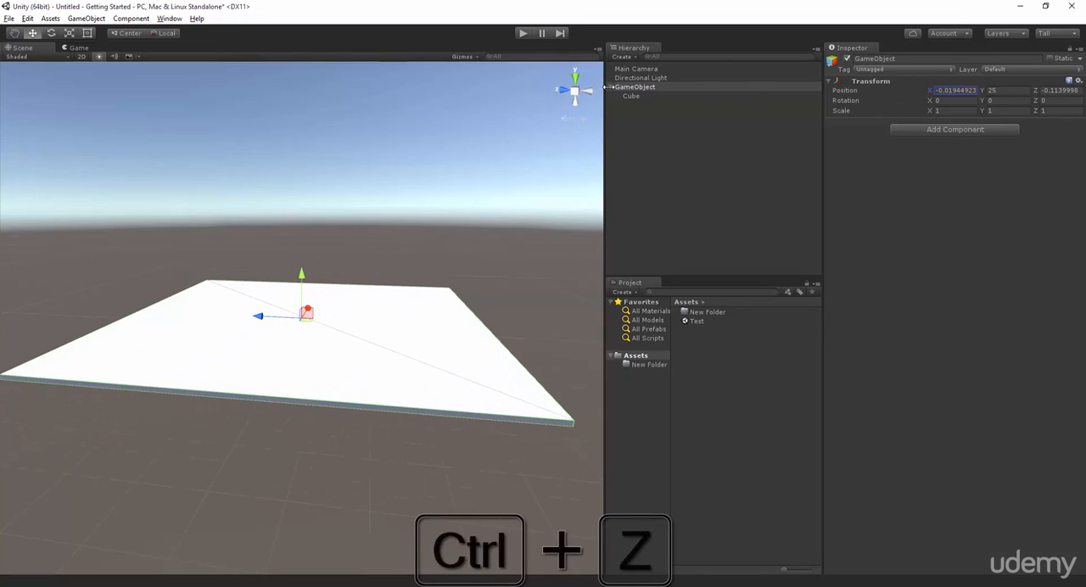
# Duplicate the child cube and raise the copy to a Y position of about 4.6.
pyautogui.click(637, 96)
pyautogui.hotkey('ctrl', 'd')
pyautogui.moveTo(303, 285); pyautogui.dragTo(482, 263)
# Duplicate the raised cube, place the copy at about Y -15.2, Z -85.6, and rotate it about 56 degrees around Z.
pyautogui.hotkey('ctrl', 'd')
pyautogui.scroll(-5, 563, 204)
pyautogui.scroll(2, 482, 265)
pyautogui.scroll(-1, 482, 267)
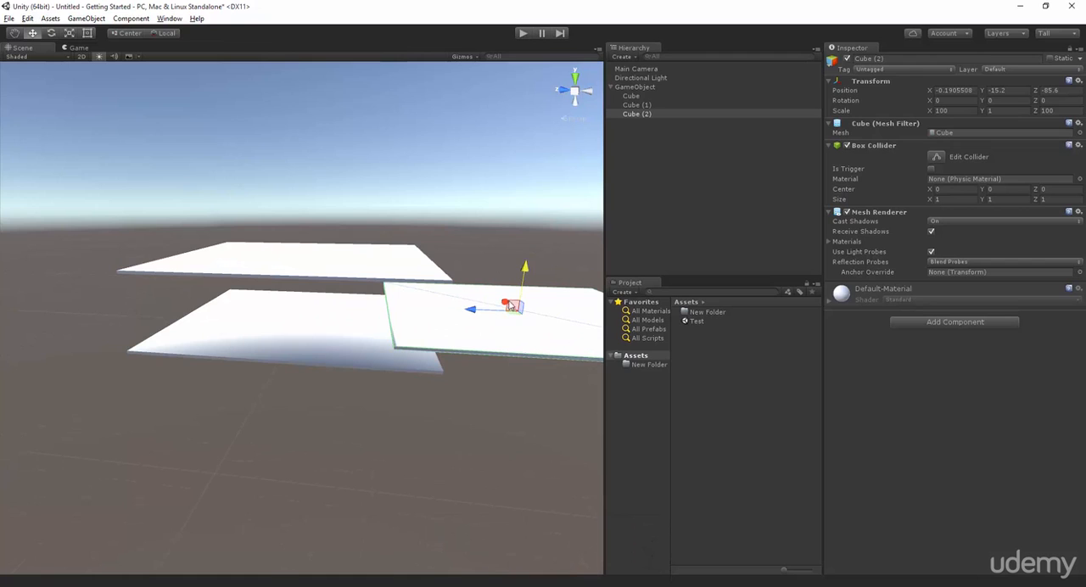
pyautogui.press('e')
pyautogui.moveTo(525, 286); pyautogui.dragTo(532, 366)
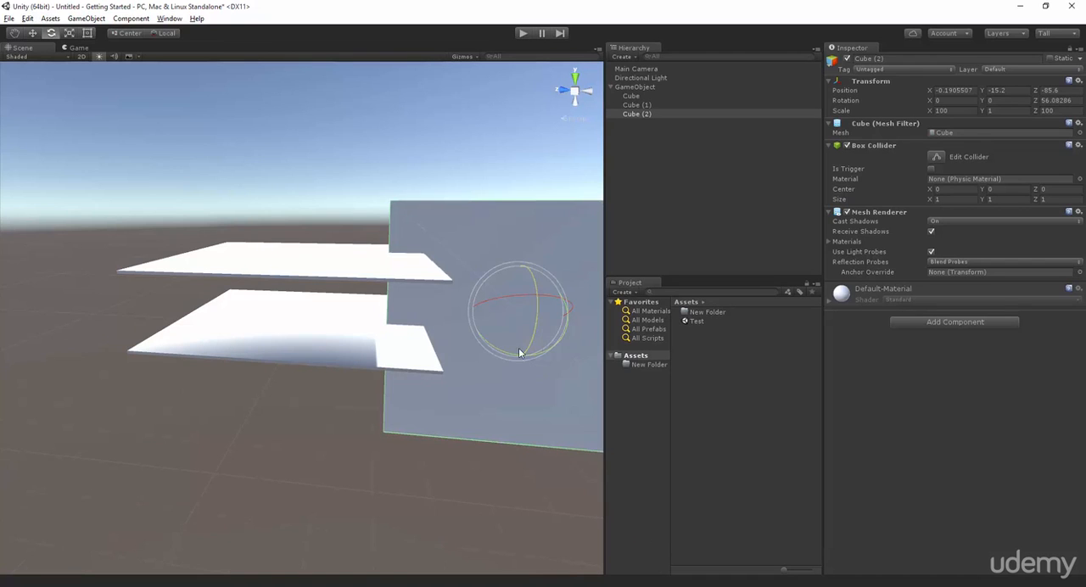
# Move the parent game object to about X -19.57, Z 10.82 and rotate it to about -12.3 degrees around Z.
pyautogui.click(628, 87)
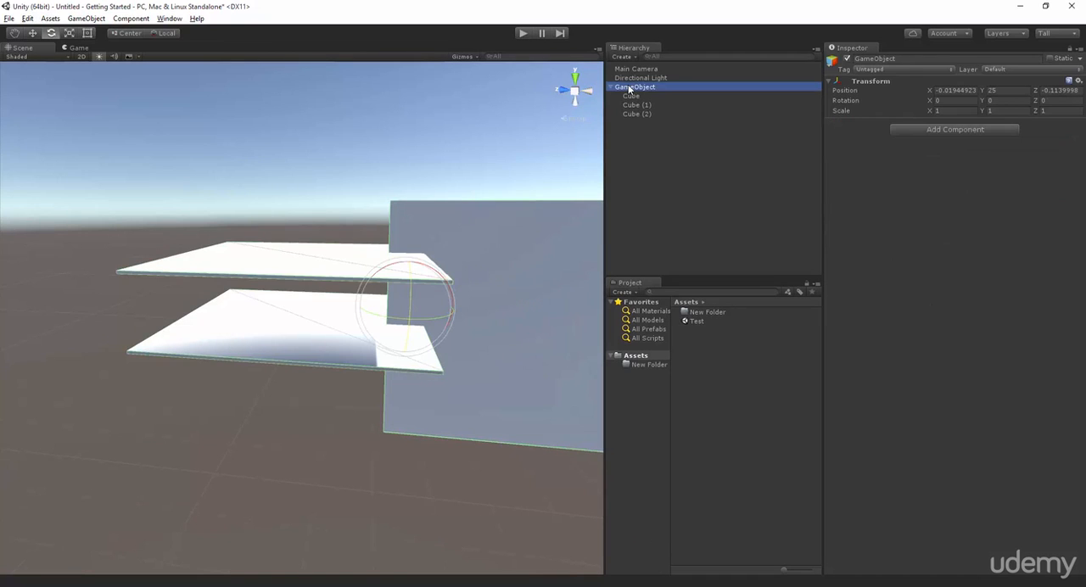
pyautogui.doubleClick(629, 89)
pyautogui.scroll(5, 338, 317)
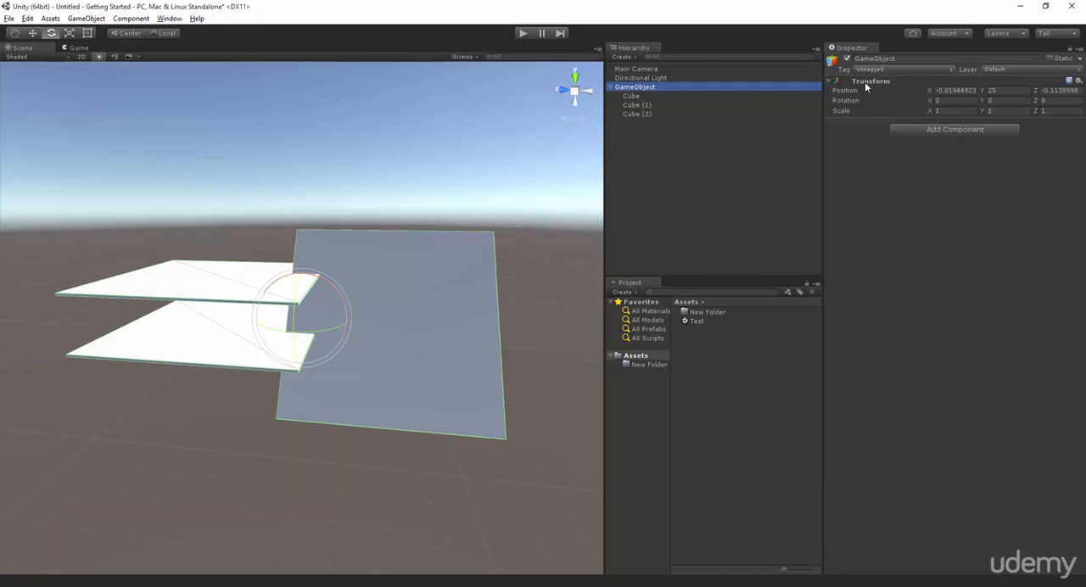
pyautogui.moveTo(931, 93); pyautogui.dragTo(250, 108)
pyautogui.scroll(5, 250, 108)
pyautogui.scroll(-2, 250, 109)
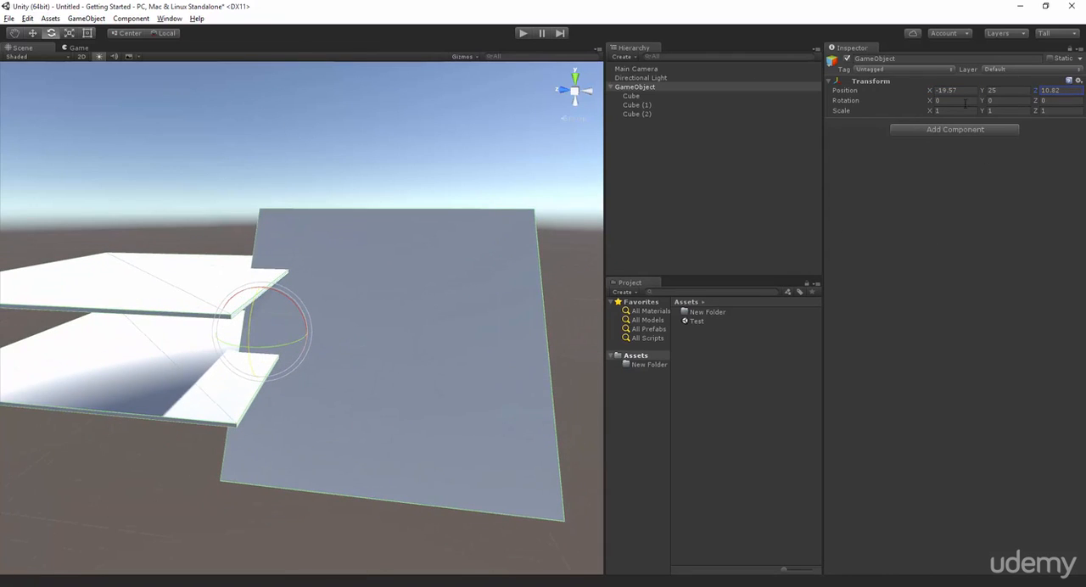
pyautogui.moveTo(249, 322); pyautogui.dragTo(367, 295)
pyautogui.scroll(-3, 335, 293)
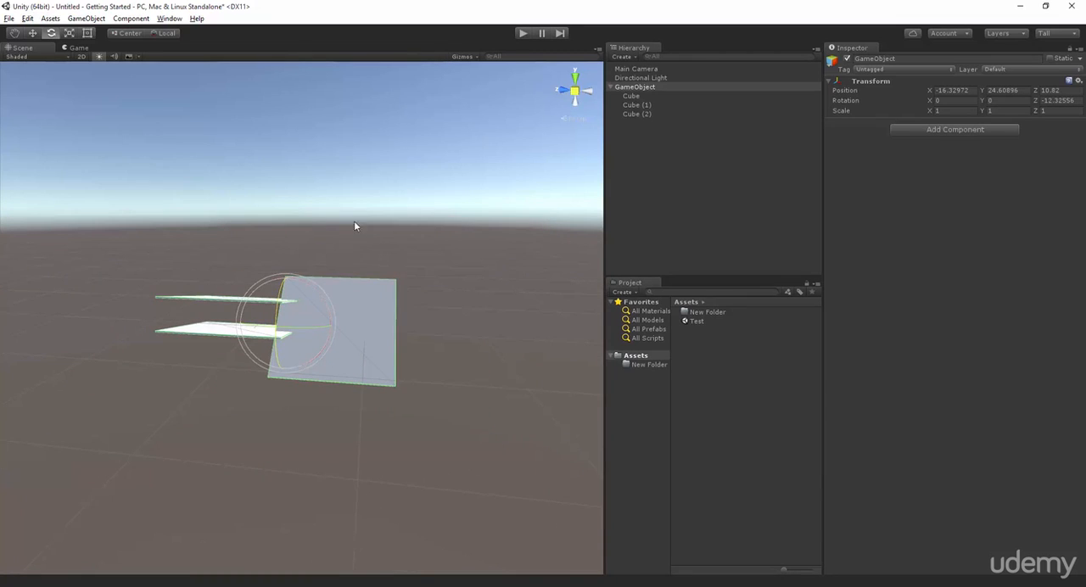
# Duplicate the parent game object and move the copy to about X 4.3, Y 118.9, Z -53.4.
pyautogui.hotkey('ctrl', 'd')
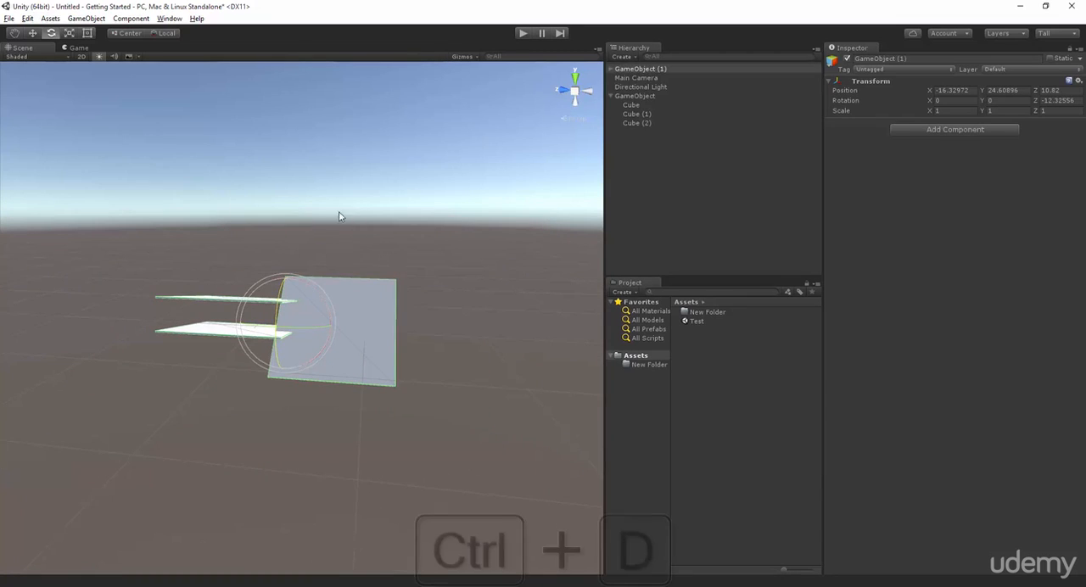
pyautogui.click(33, 33)
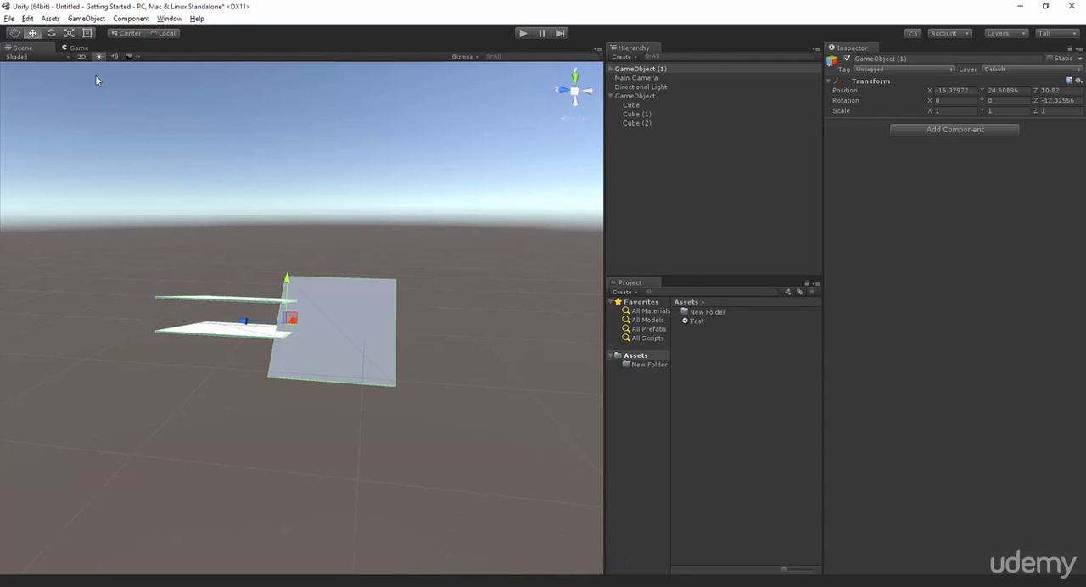
pyautogui.moveTo(250, 322); pyautogui.dragTo(328, 325)
pyautogui.moveTo(365, 286); pyautogui.dragTo(390, 169)
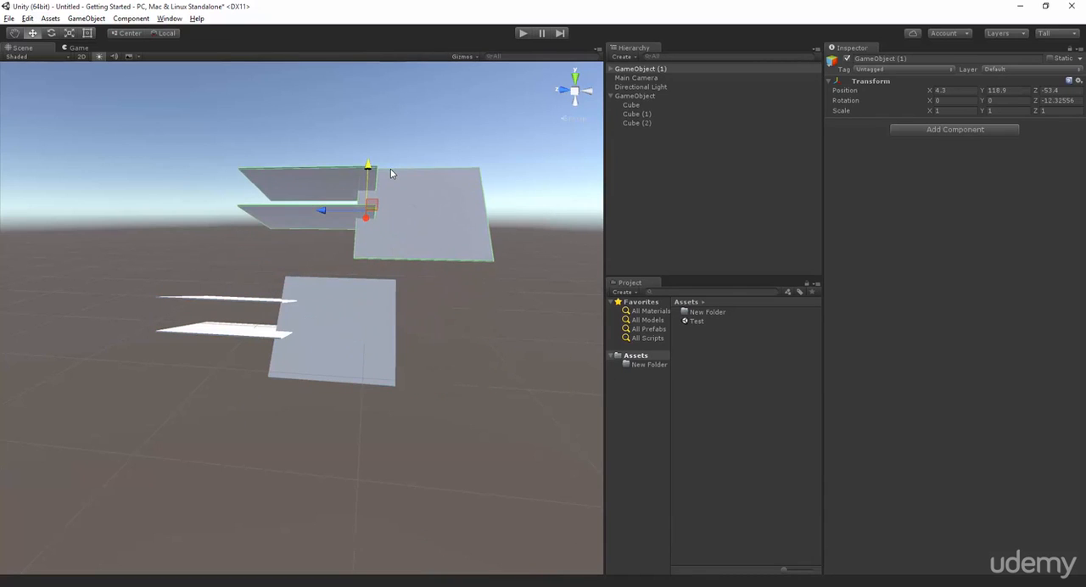
pyautogui.scroll(2, 354, 268)
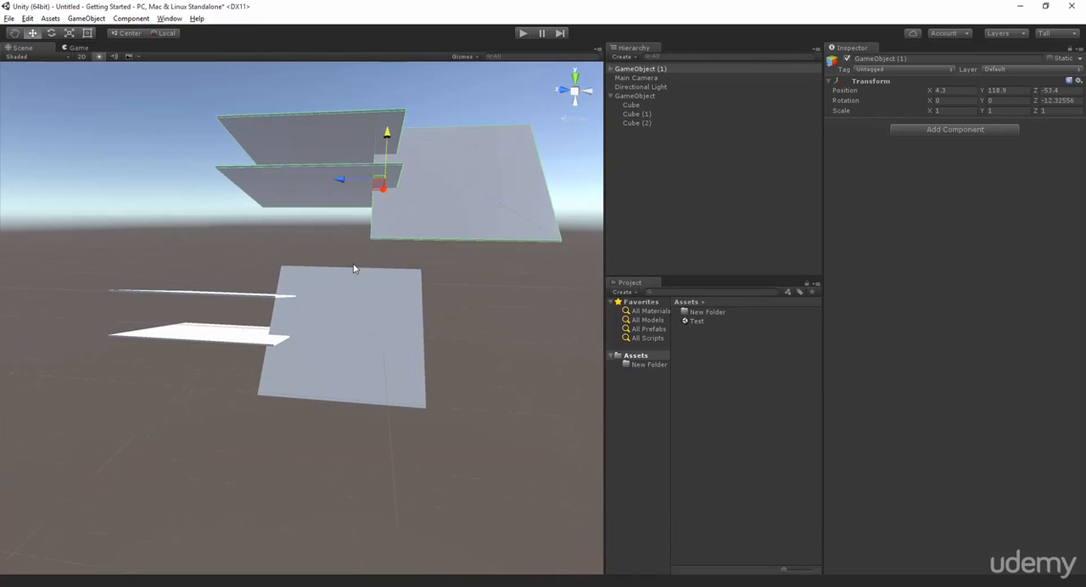
pyautogui.click(425, 295)
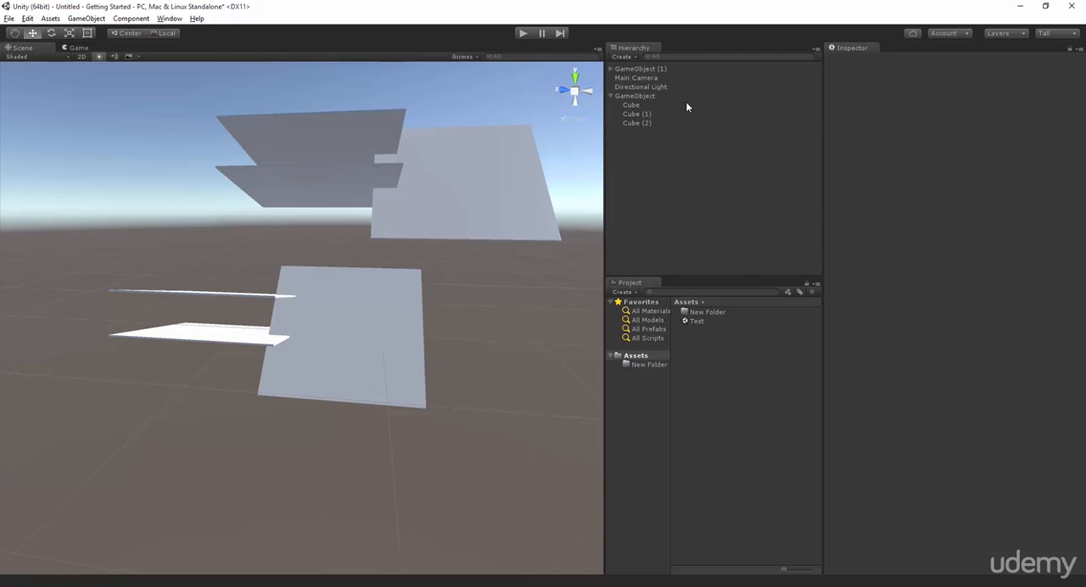
# Rename the duplicated parent to GameObject by removing its number suffix.
pyautogui.click(663, 67)
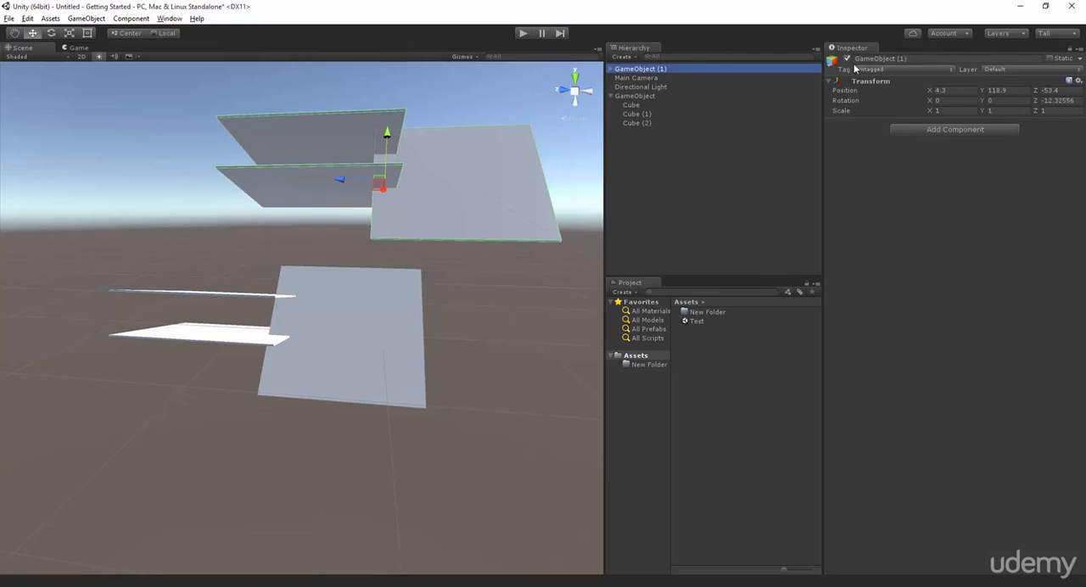
pyautogui.moveTo(909, 59); pyautogui.dragTo(897, 60)
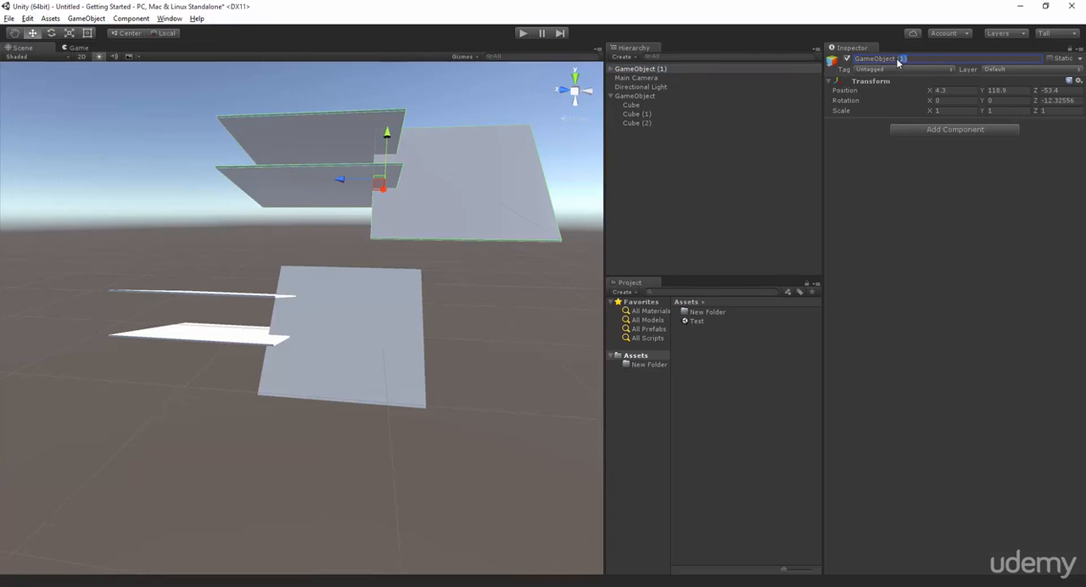
pyautogui.press('BackSpace')
# Assign an orange label icon to the duplicated parent game object and check its labelled group in the scene.
pyautogui.click(835, 63)
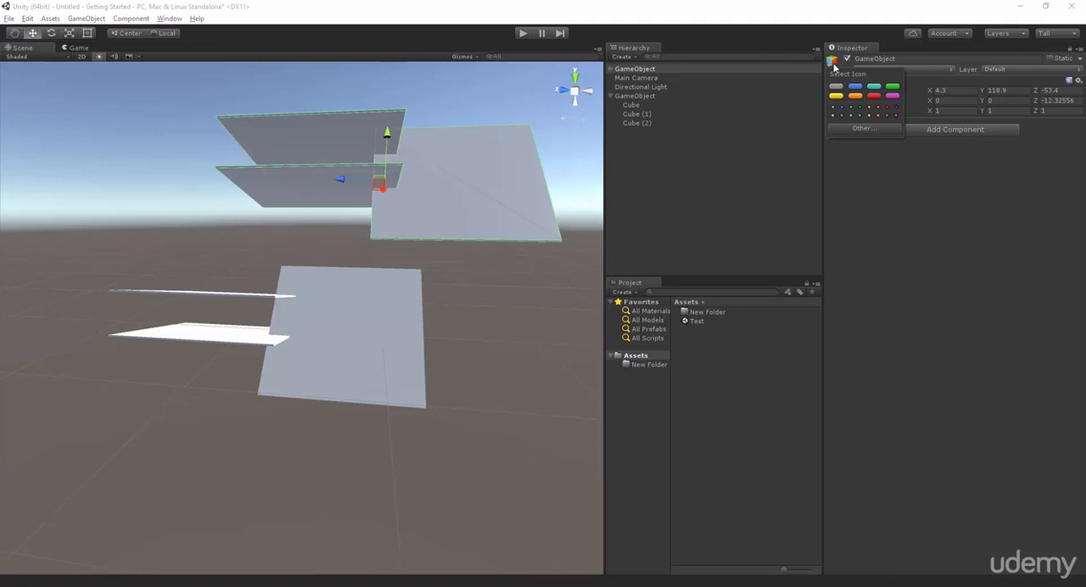
pyautogui.click(856, 96)
pyautogui.click(499, 239)
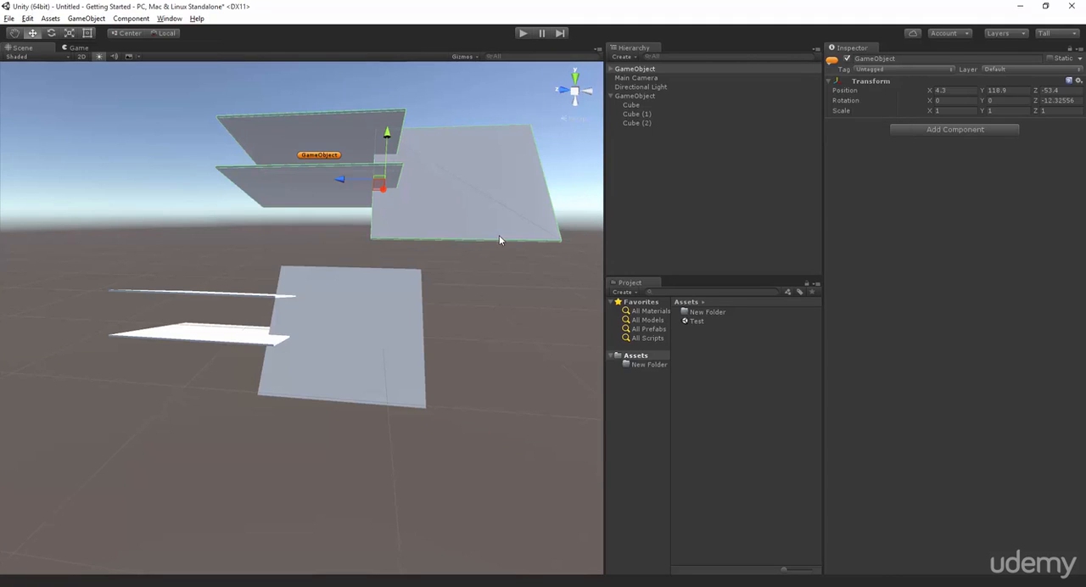
pyautogui.click(507, 317)
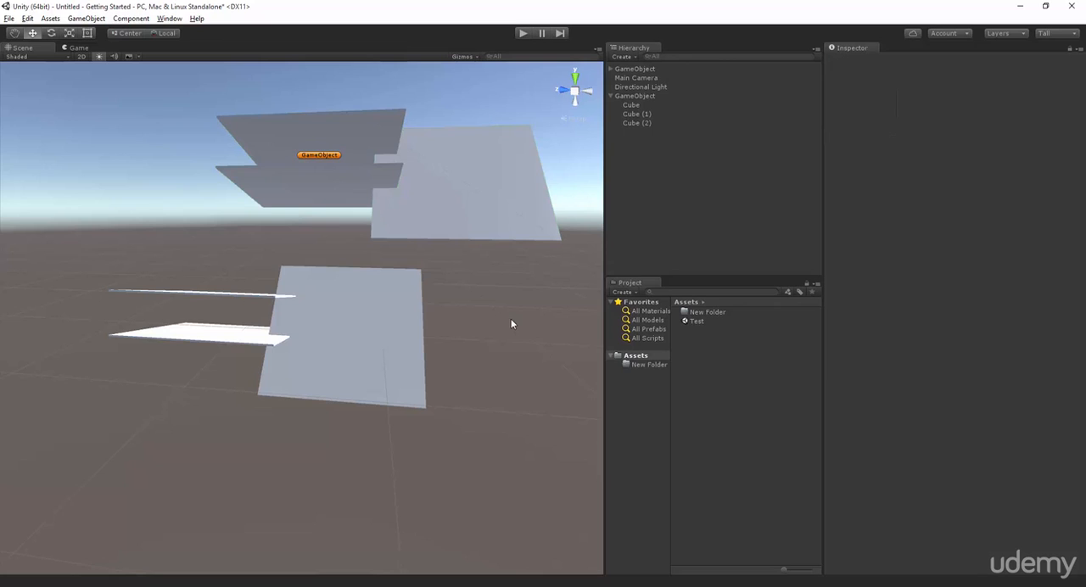
pyautogui.click(363, 195)
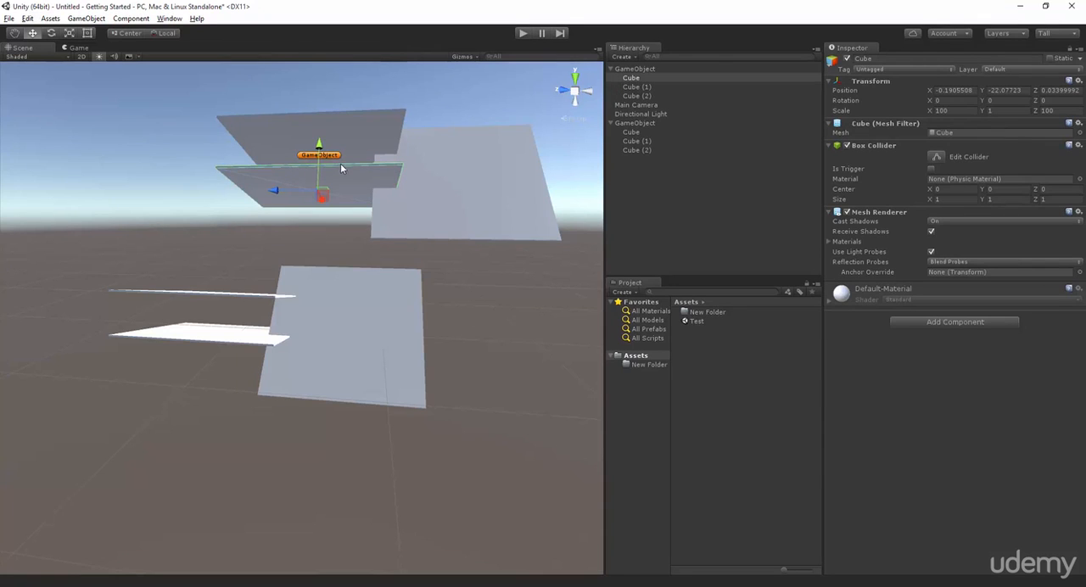
pyautogui.click(652, 69)
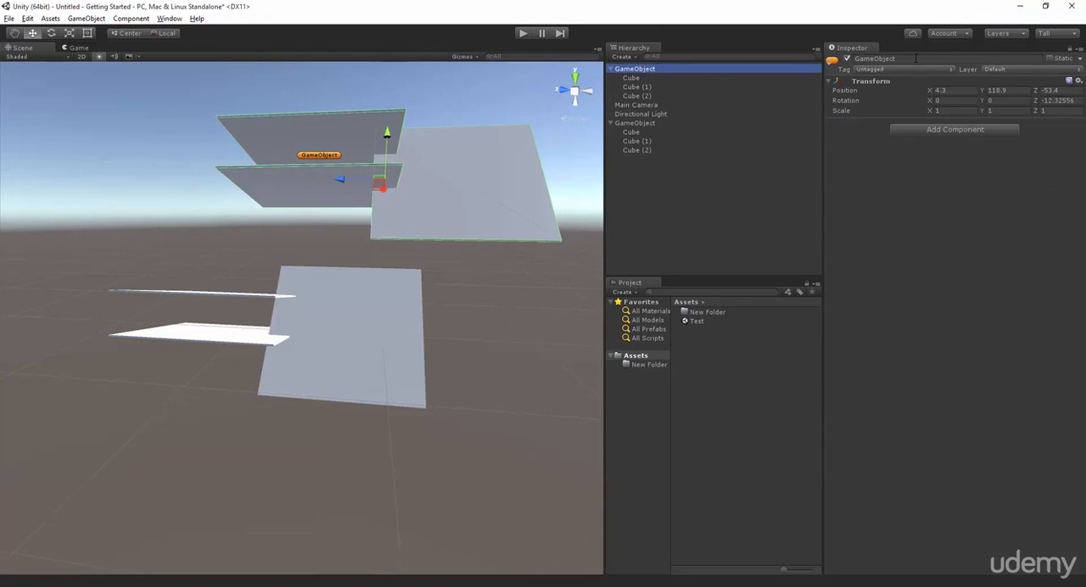
# Assign a blue label icon to the original parent game object.
pyautogui.click(628, 123)
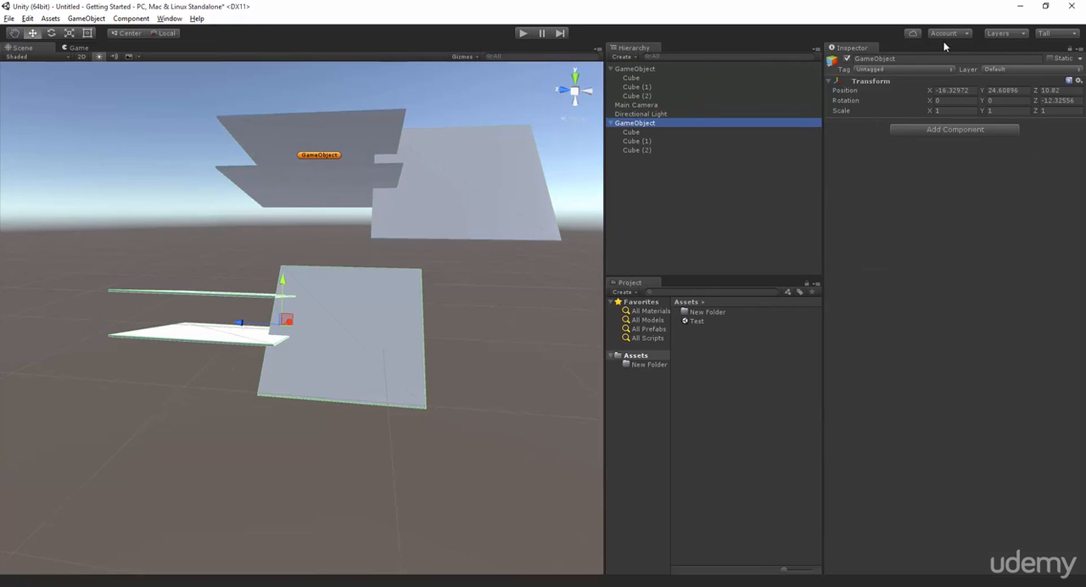
pyautogui.click(873, 73)
pyautogui.click(840, 66)
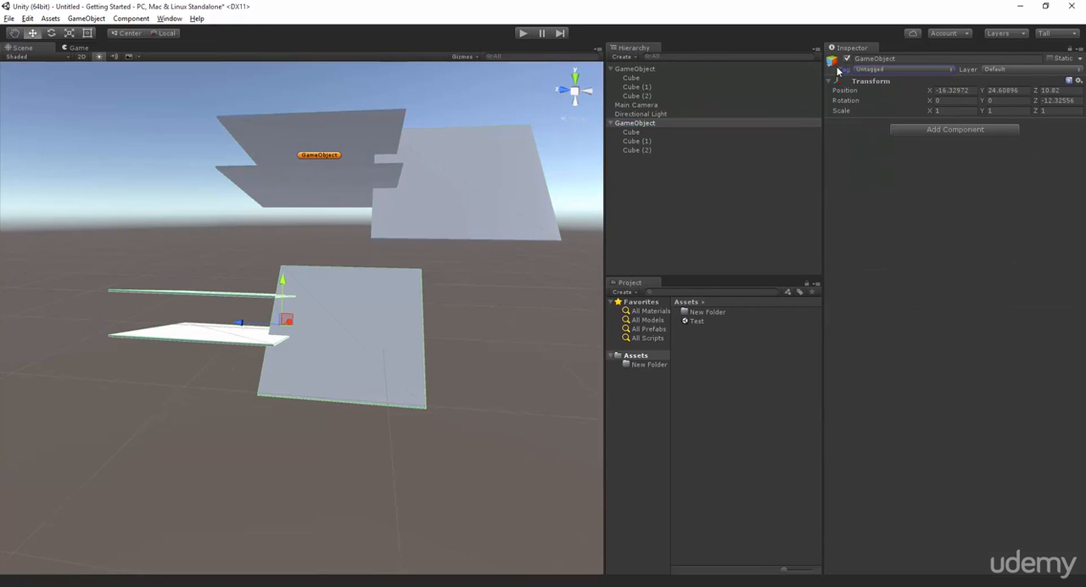
pyautogui.click(834, 64)
pyautogui.click(855, 85)
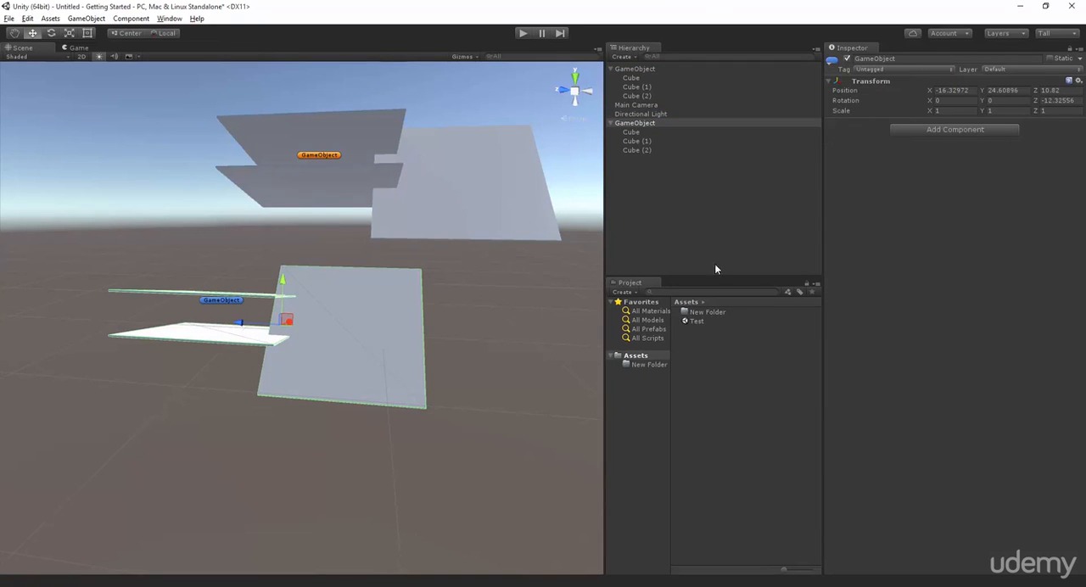
pyautogui.scroll(-5, 359, 293)
pyautogui.scroll(2, 359, 290)
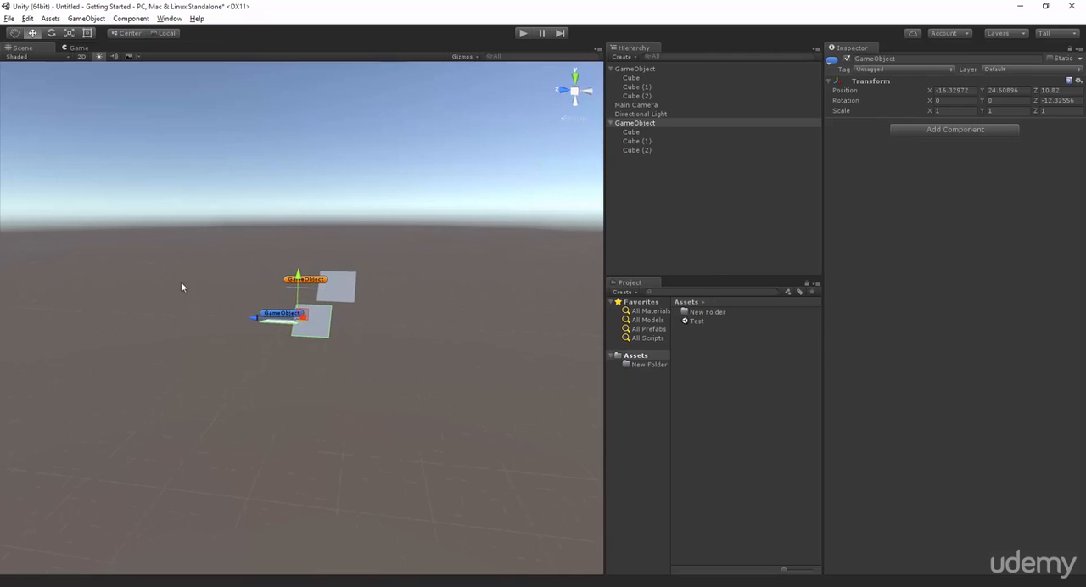
pyautogui.scroll(5, 286, 247)
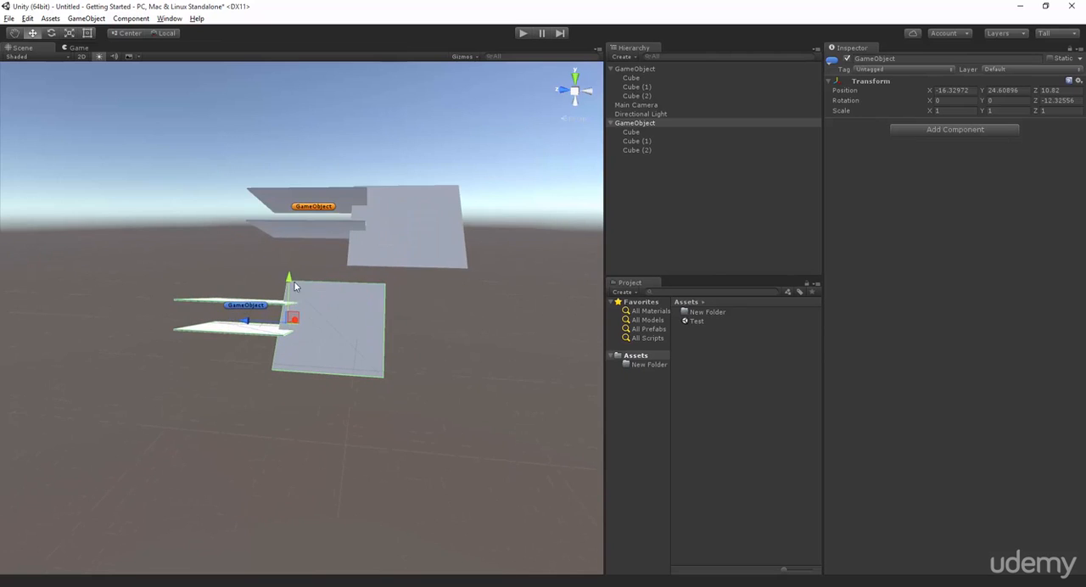
# Select individual cubes of the orange-labelled group in the scene, ending with its large upright panel.
pyautogui.click(245, 310)
pyautogui.click(331, 208)
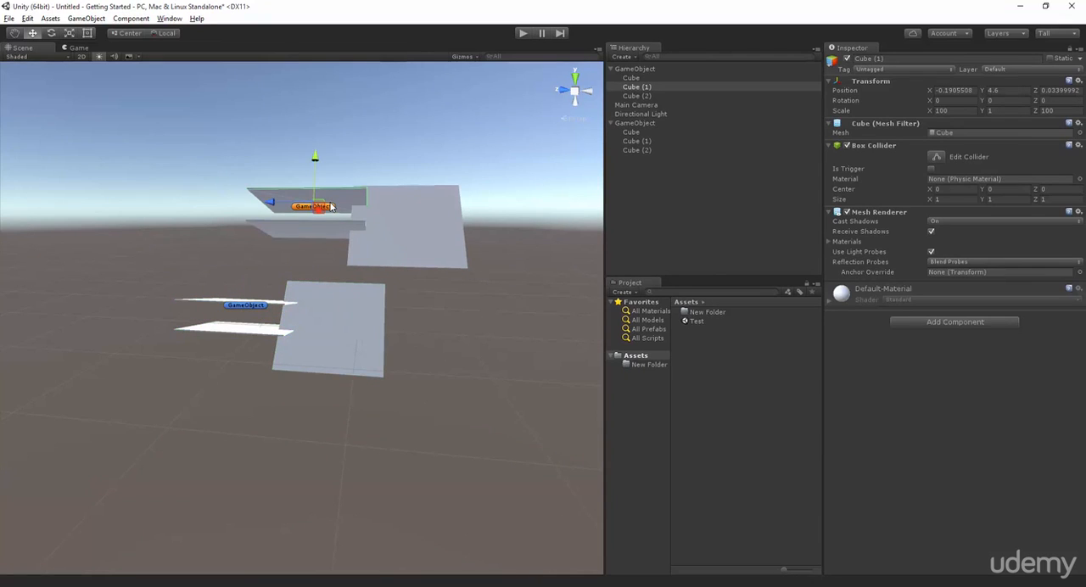
pyautogui.click(349, 219)
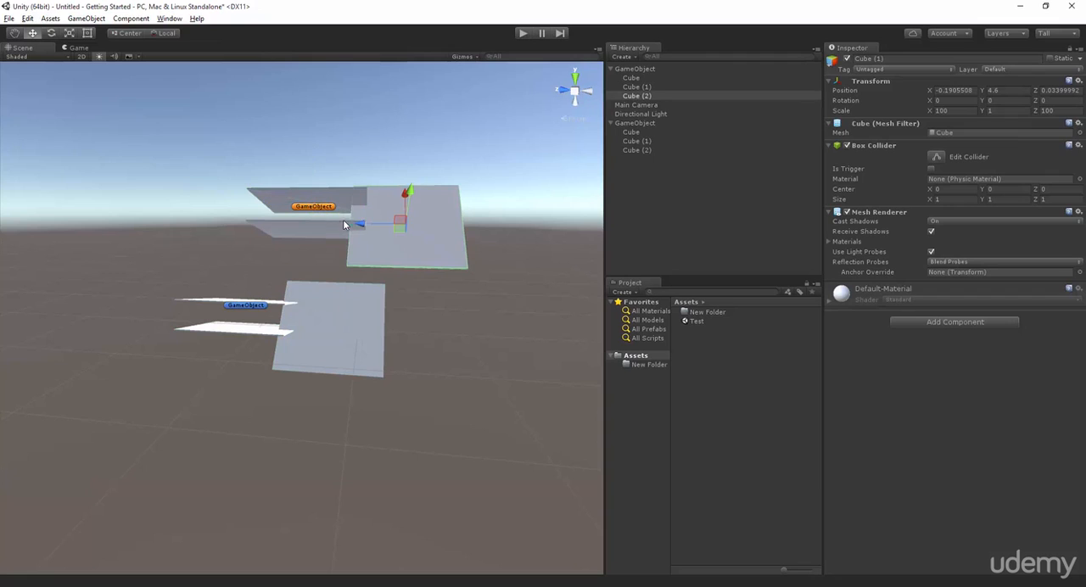
# Select the blue-labelled parent game object and frame its group in the scene.
pyautogui.click(325, 216)
pyautogui.click(309, 265)
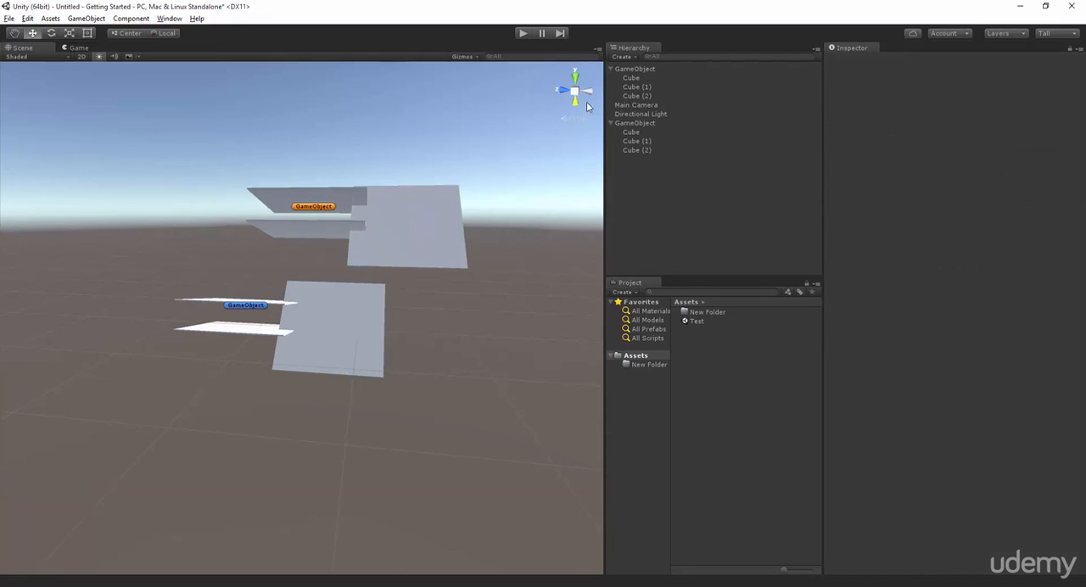
pyautogui.click(638, 122)
pyautogui.press('f')
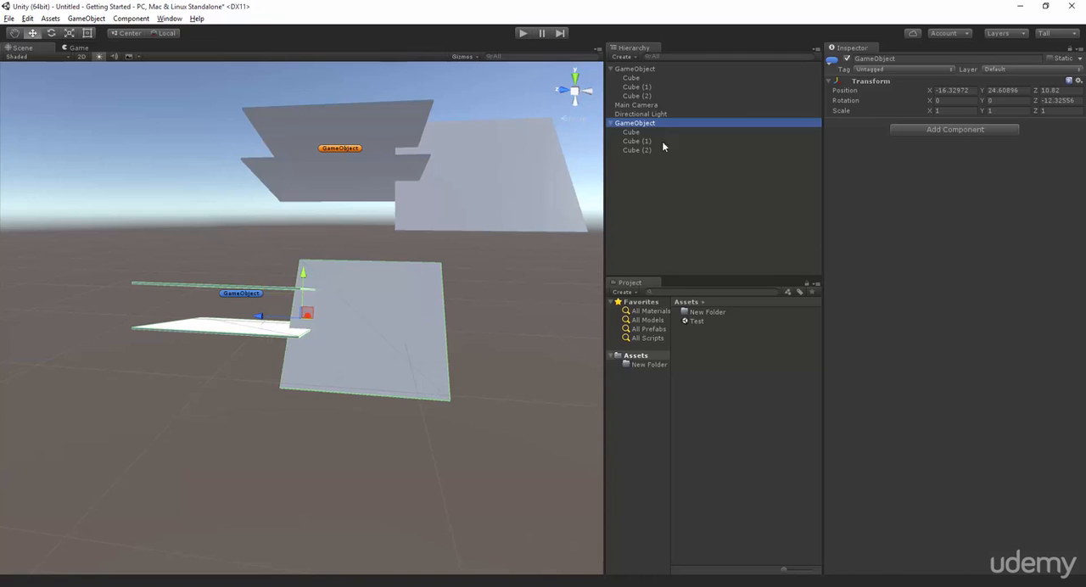
# Try built-in textures as a custom icon for the blue-labelled parent game object, finishing with None.
pyautogui.click(832, 60)
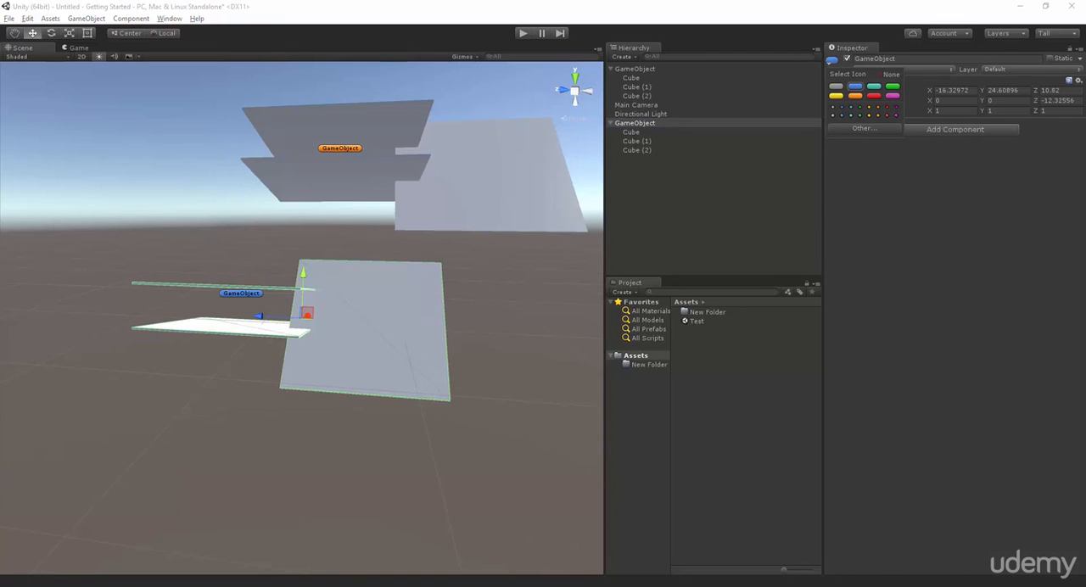
pyautogui.click(864, 128)
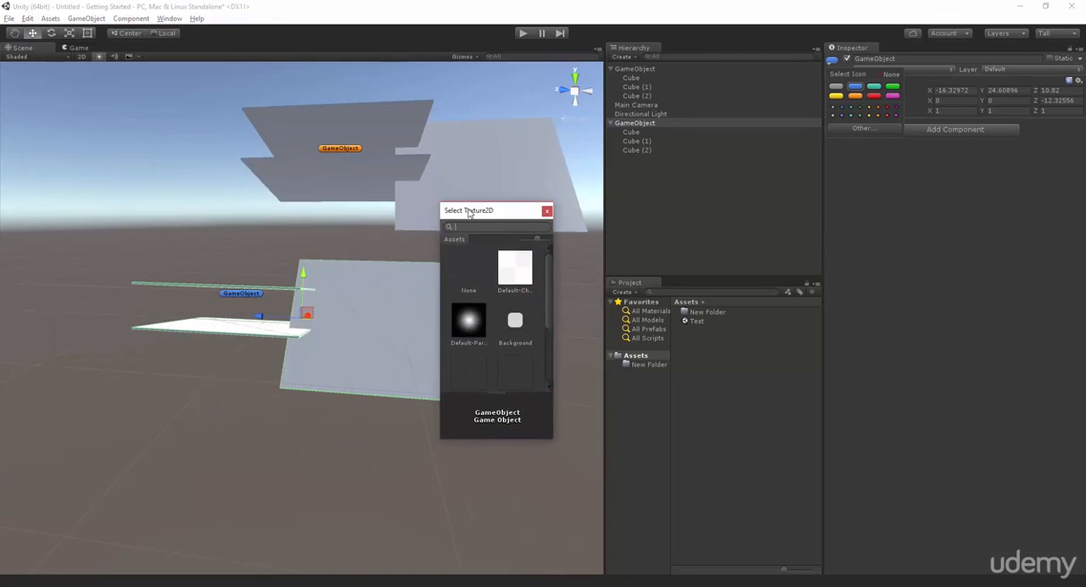
pyautogui.click(469, 320)
pyautogui.click(515, 321)
pyautogui.click(516, 265)
pyautogui.press('Left')
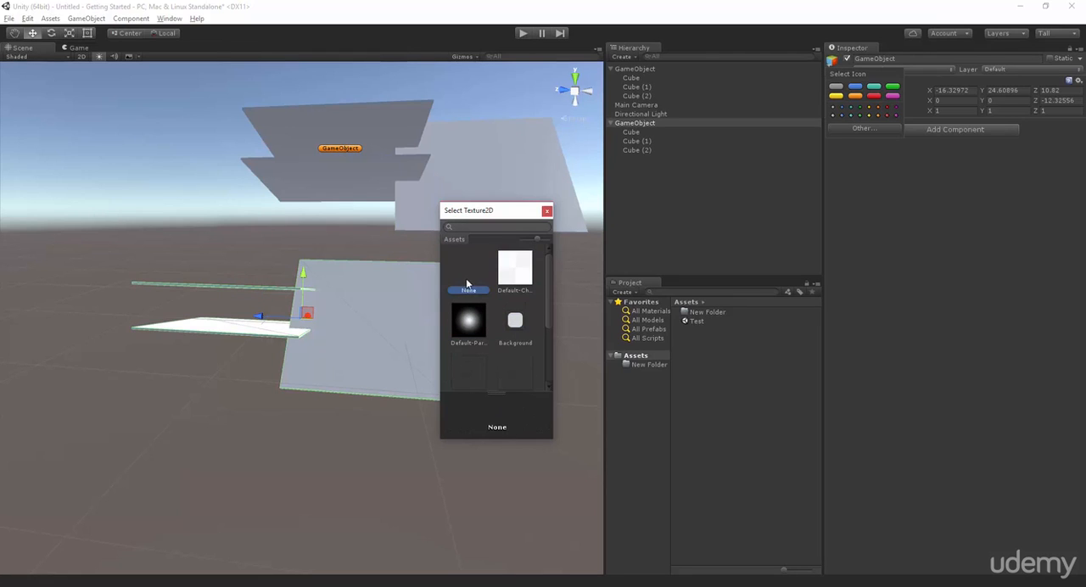
pyautogui.scroll(-3, 495, 330)
pyautogui.click(508, 310)
pyautogui.click(482, 314)
pyautogui.scroll(3, 482, 312)
pyautogui.click(480, 272)
pyautogui.click(547, 212)
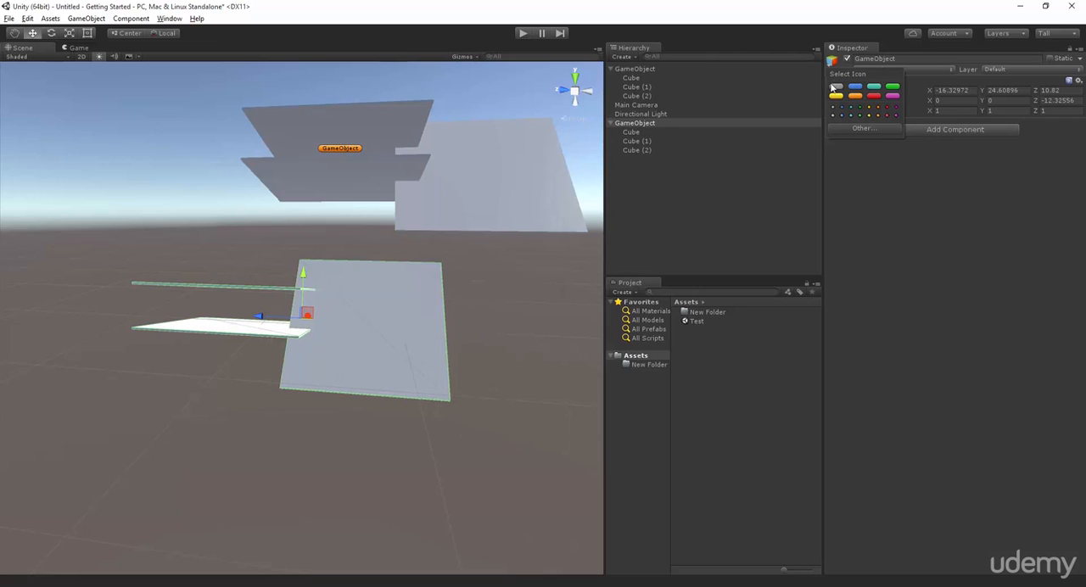
# Assign an orange label icon to the selected parent game object and inspect its labelled group in the scene.
pyautogui.click(854, 96)
pyautogui.click(943, 168)
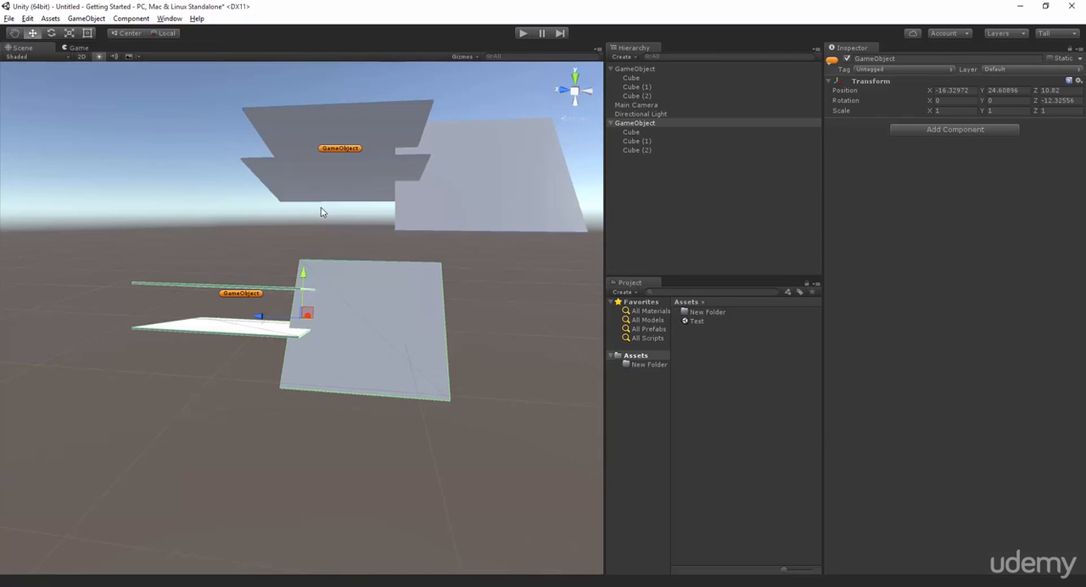
pyautogui.scroll(3, 350, 279)
pyautogui.scroll(-3, 297, 263)
pyautogui.scroll(5, 223, 237)
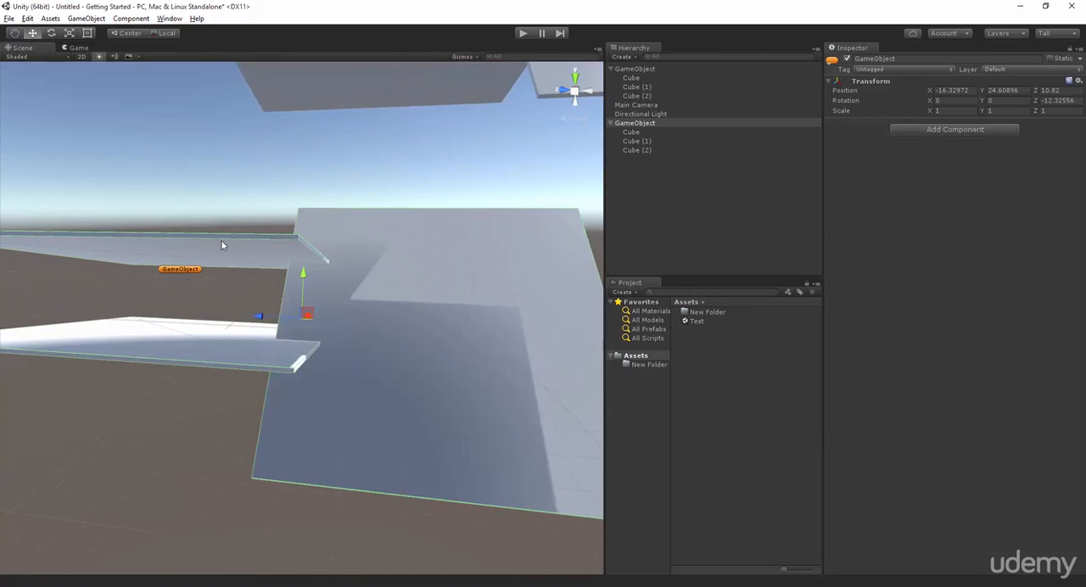
pyautogui.scroll(-2, 222, 238)
pyautogui.scroll(-2, 270, 302)
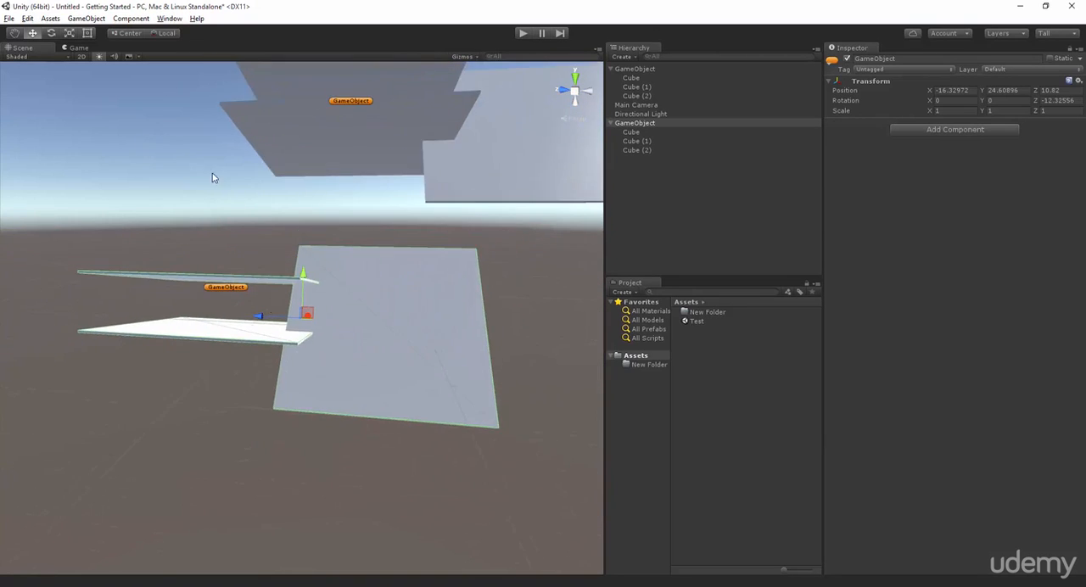
pyautogui.click(86, 18)
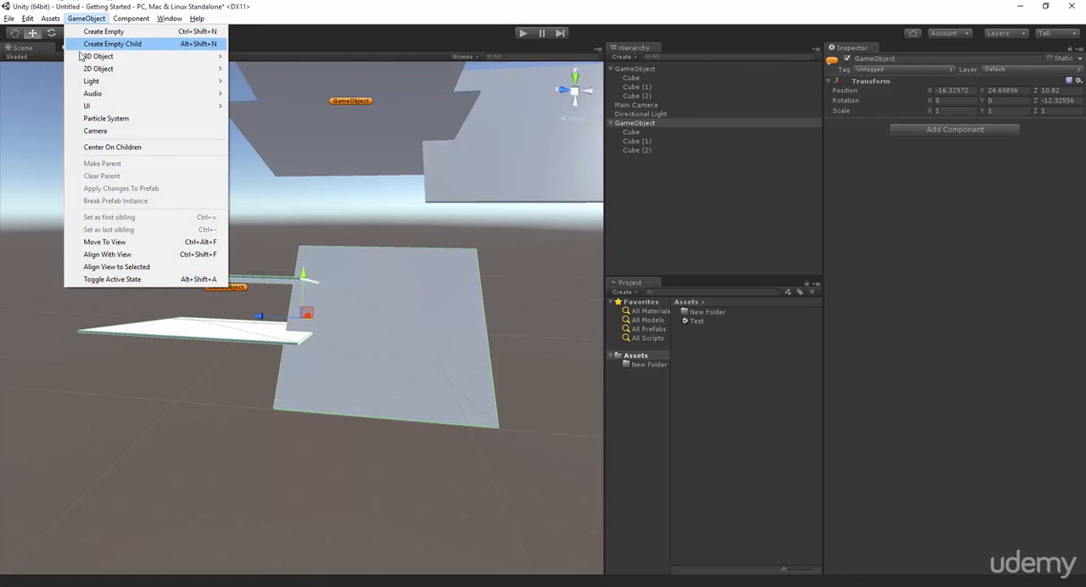
pyautogui.moveTo(94, 107)
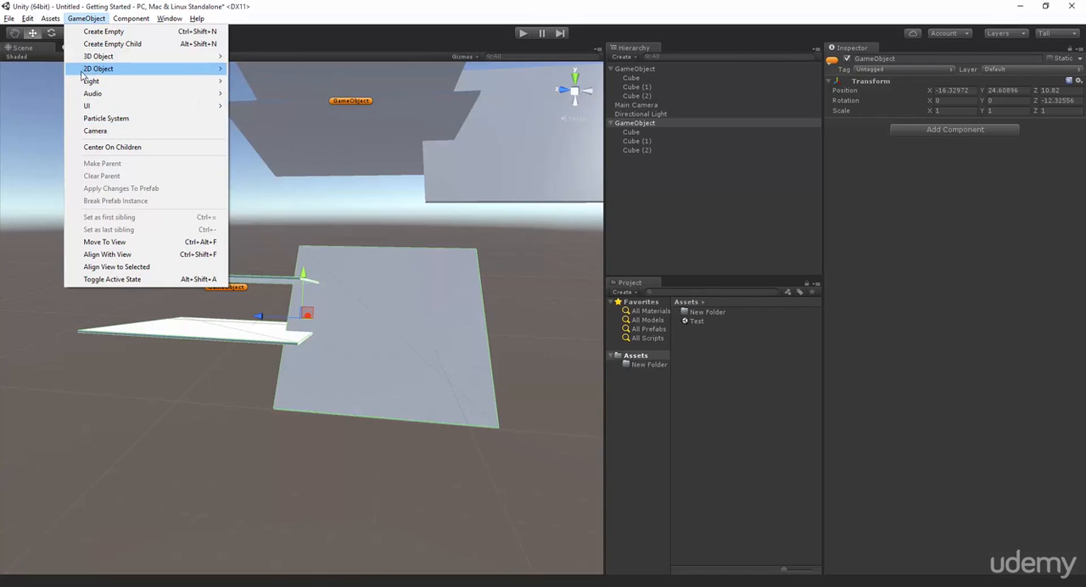
pyautogui.moveTo(91, 82)
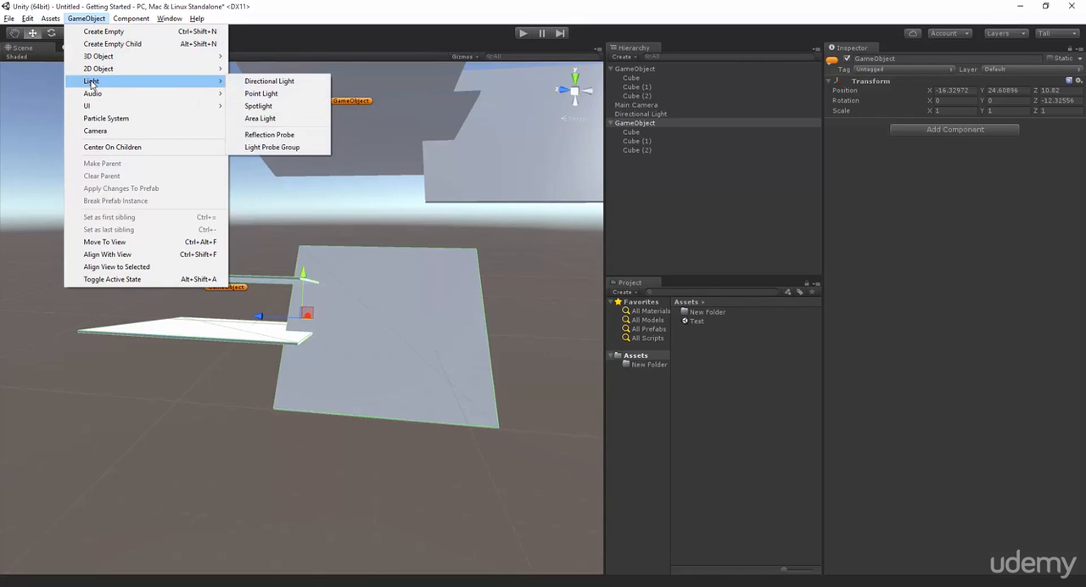
pyautogui.click(477, 353)
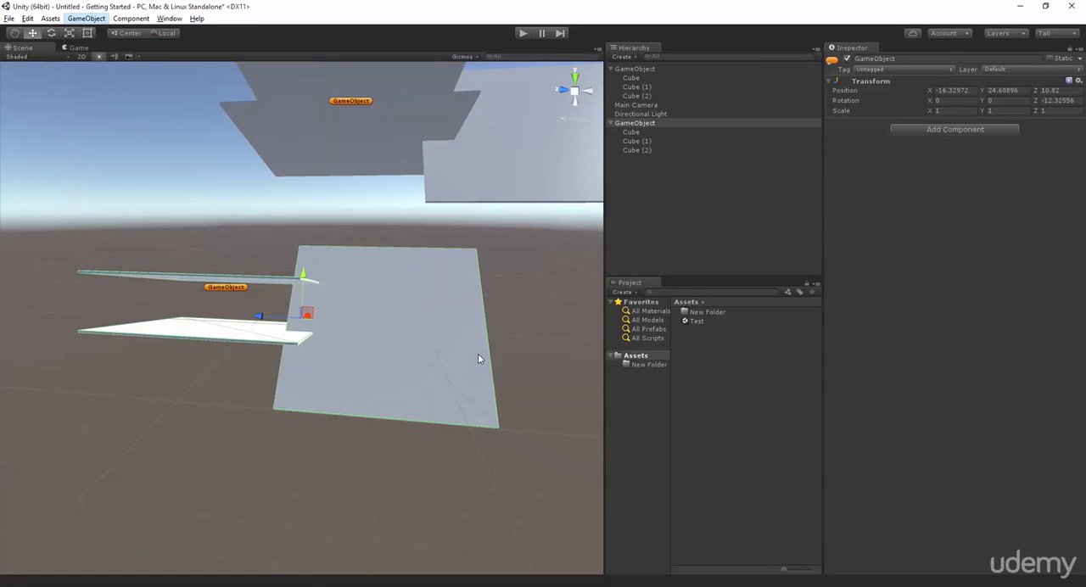
pyautogui.click(478, 353)
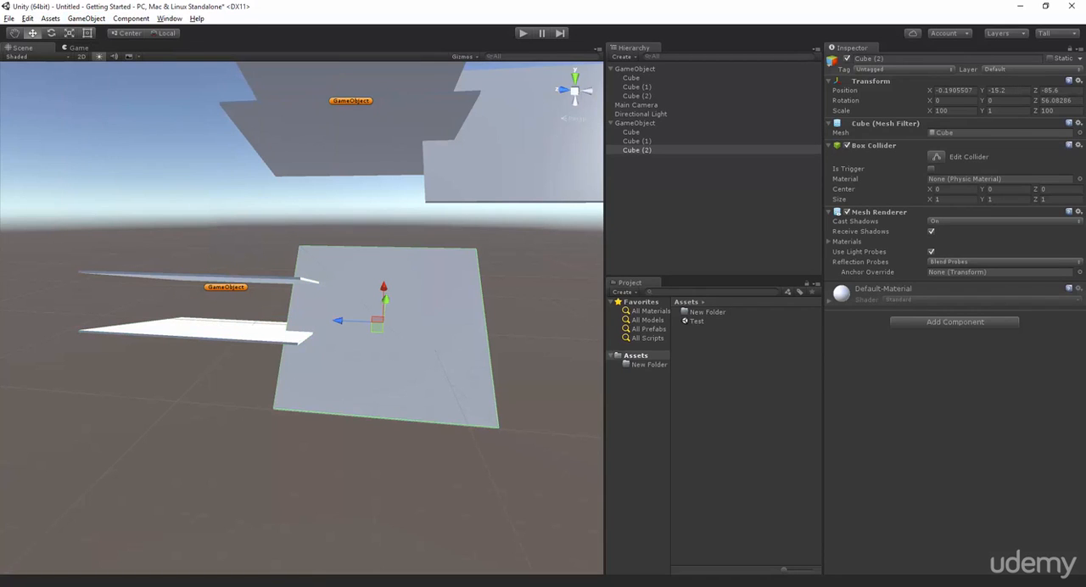
pyautogui.click(50, 17)
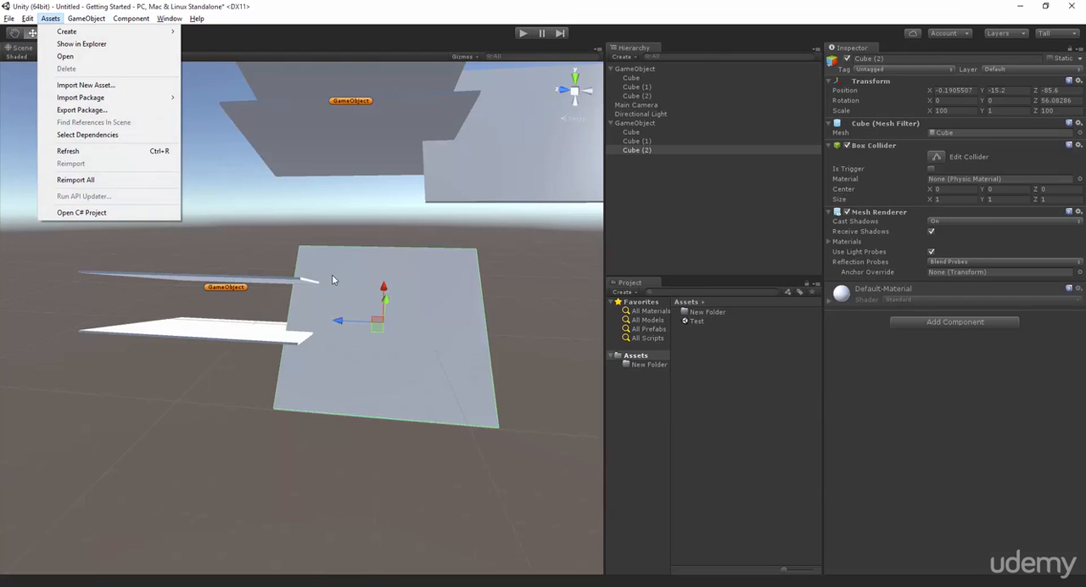
pyautogui.click(332, 278)
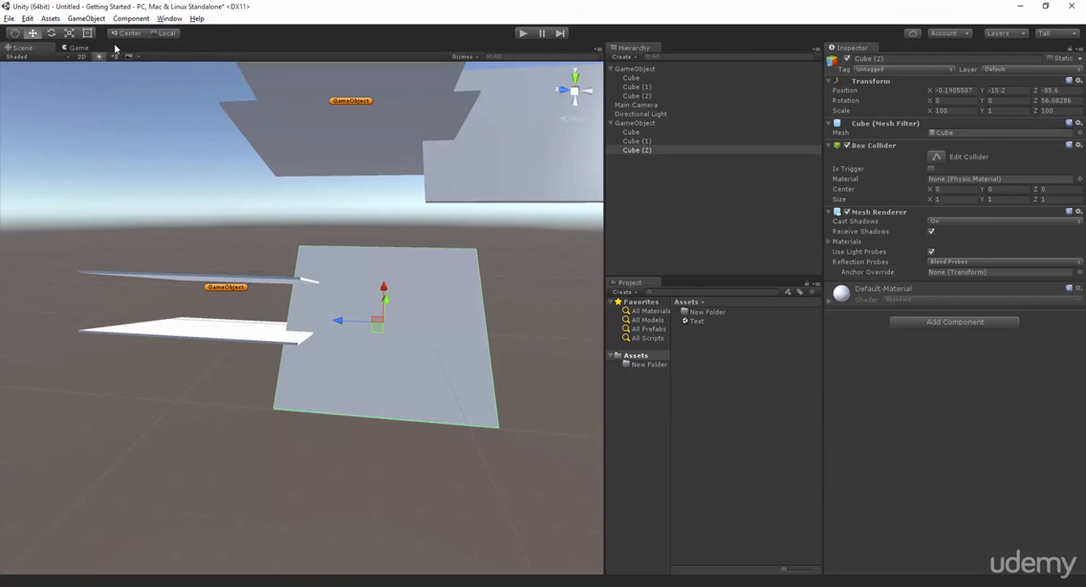
# Add a UI Button to the scene.
pyautogui.click(93, 20)
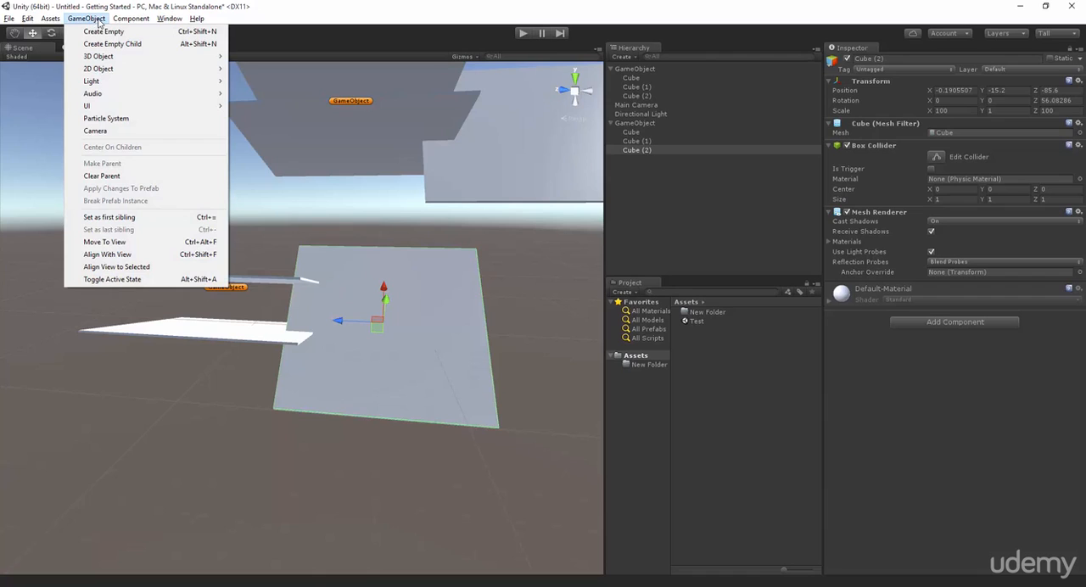
pyautogui.moveTo(107, 98)
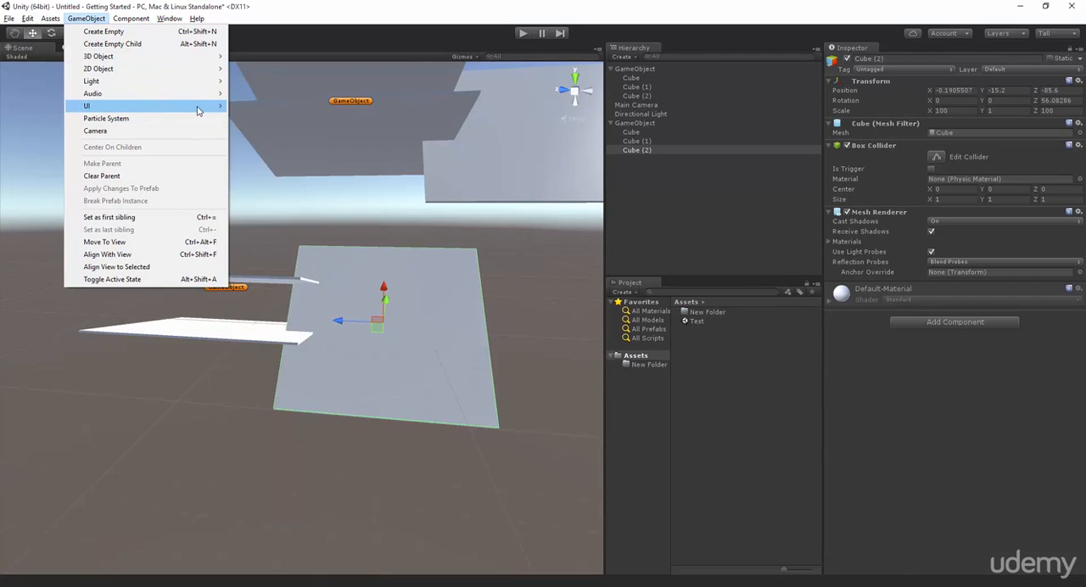
pyautogui.moveTo(204, 107)
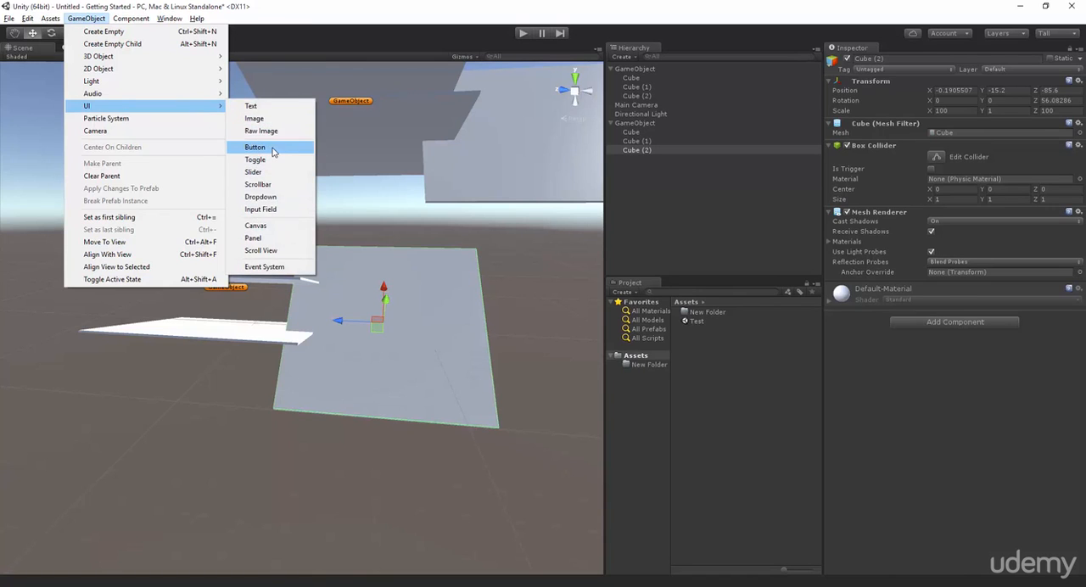
pyautogui.click(271, 148)
pyautogui.scroll(-3, 265, 154)
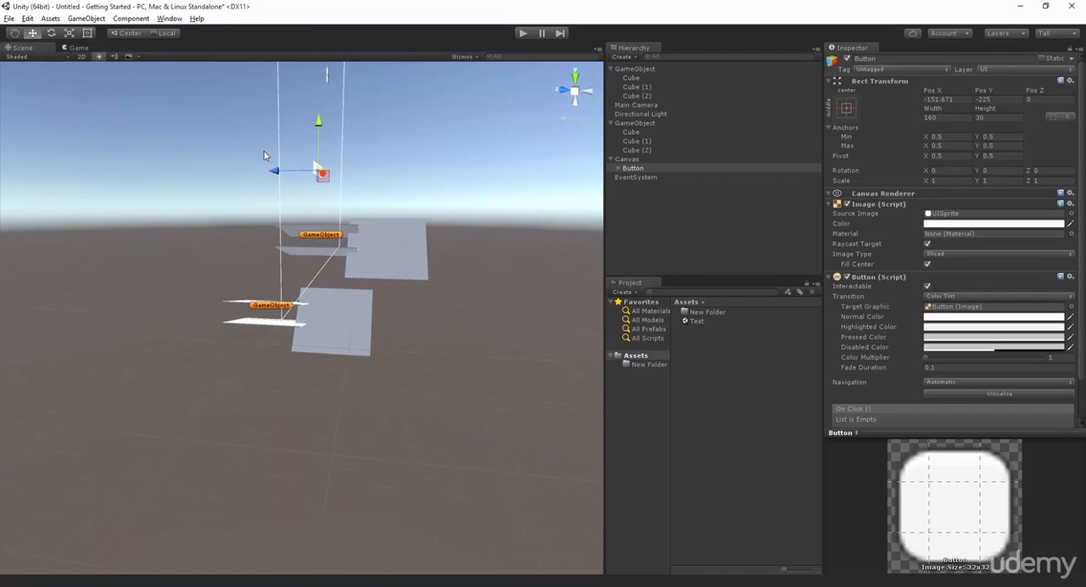
# Compare the button's appearance in the Game view with the canvas and Main Camera in the Scene view.
pyautogui.click(76, 48)
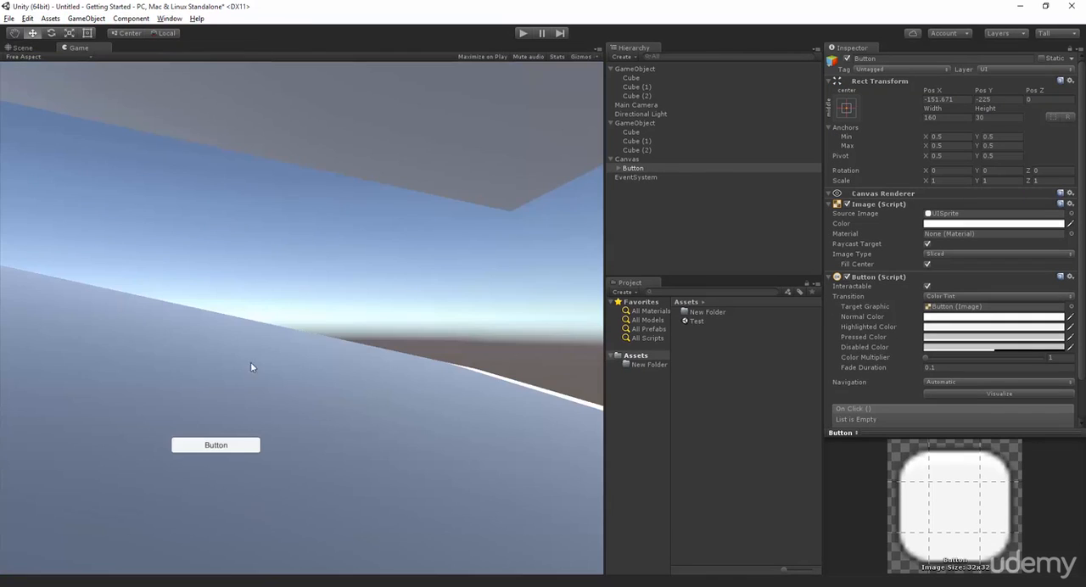
pyautogui.click(23, 48)
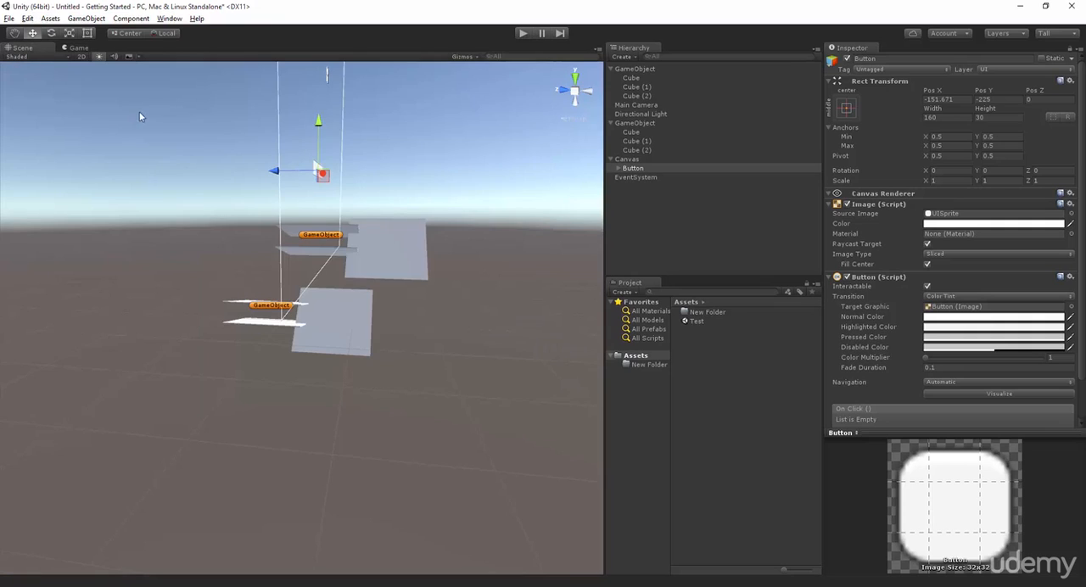
pyautogui.click(79, 49)
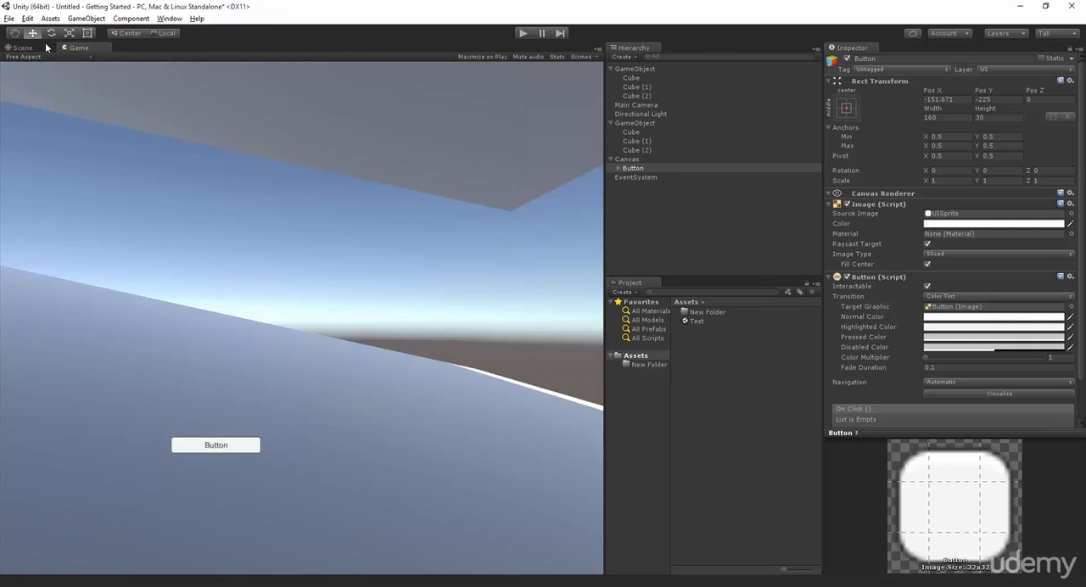
pyautogui.click(47, 48)
pyautogui.click(636, 105)
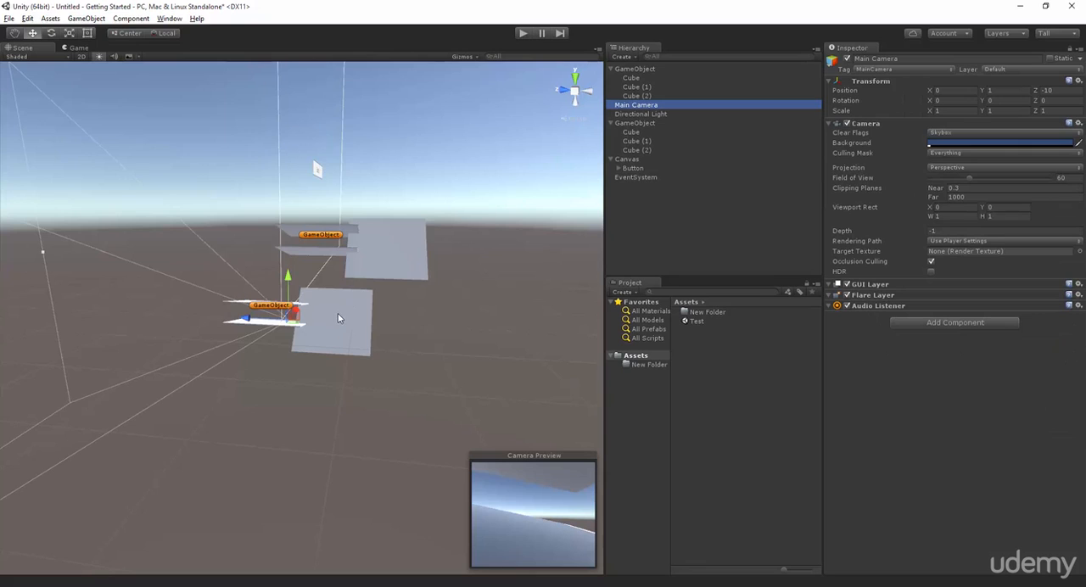
pyautogui.scroll(-2, 338, 318)
pyautogui.scroll(-3, 366, 322)
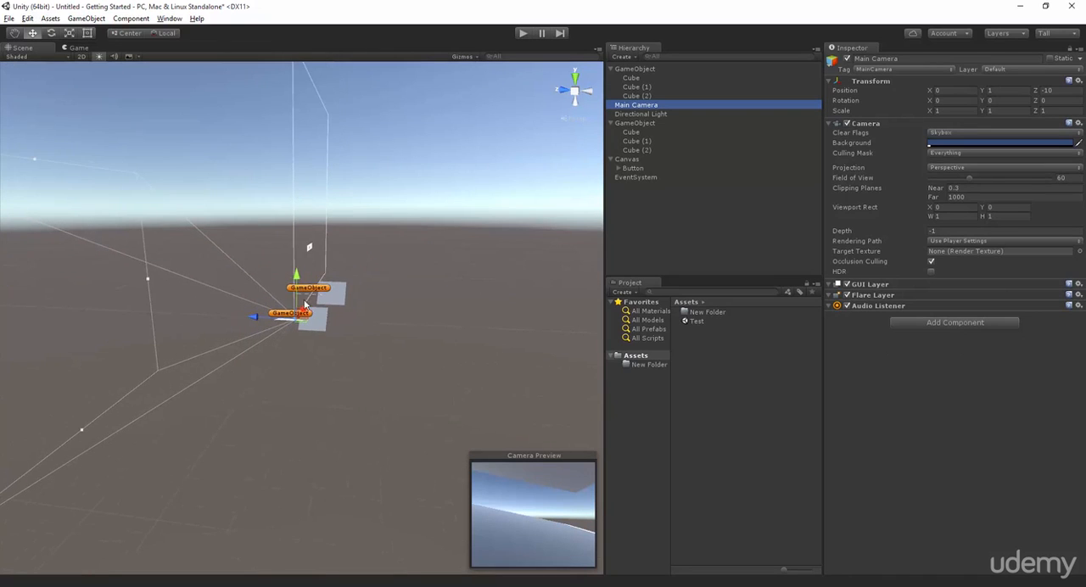
pyautogui.click(628, 160)
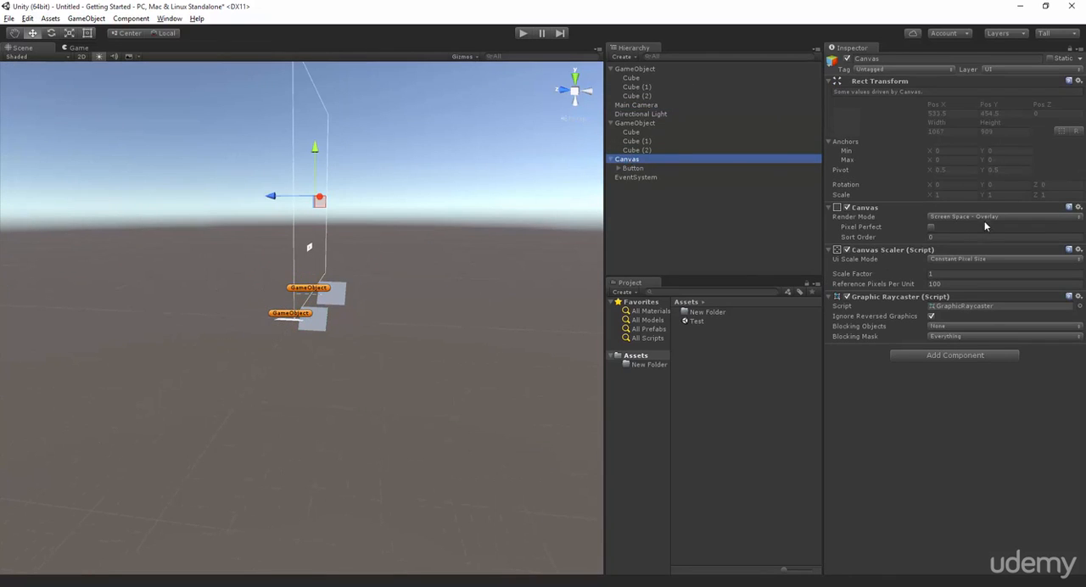
pyautogui.click(652, 105)
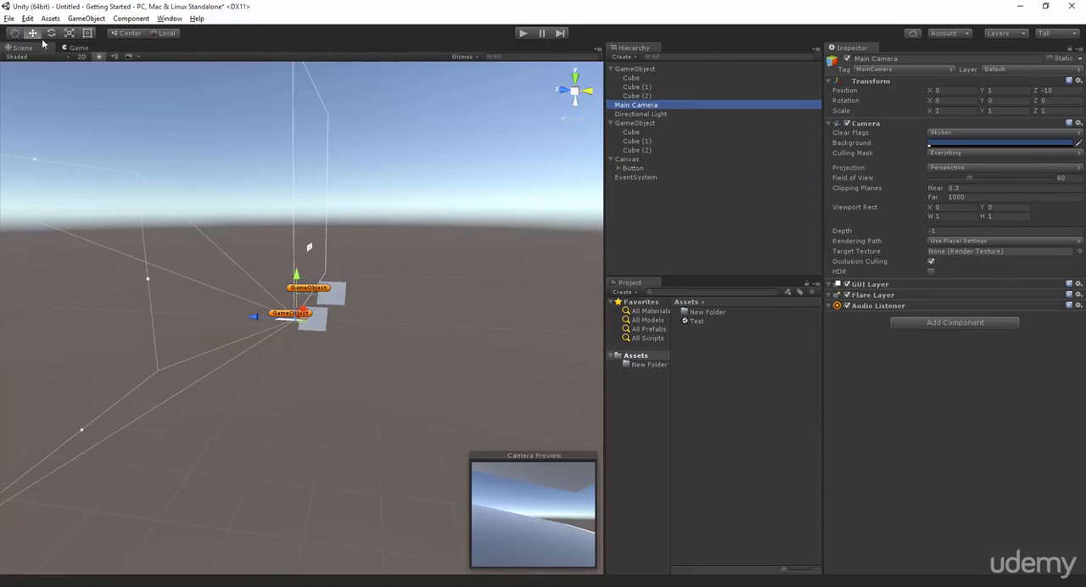
pyautogui.click(83, 49)
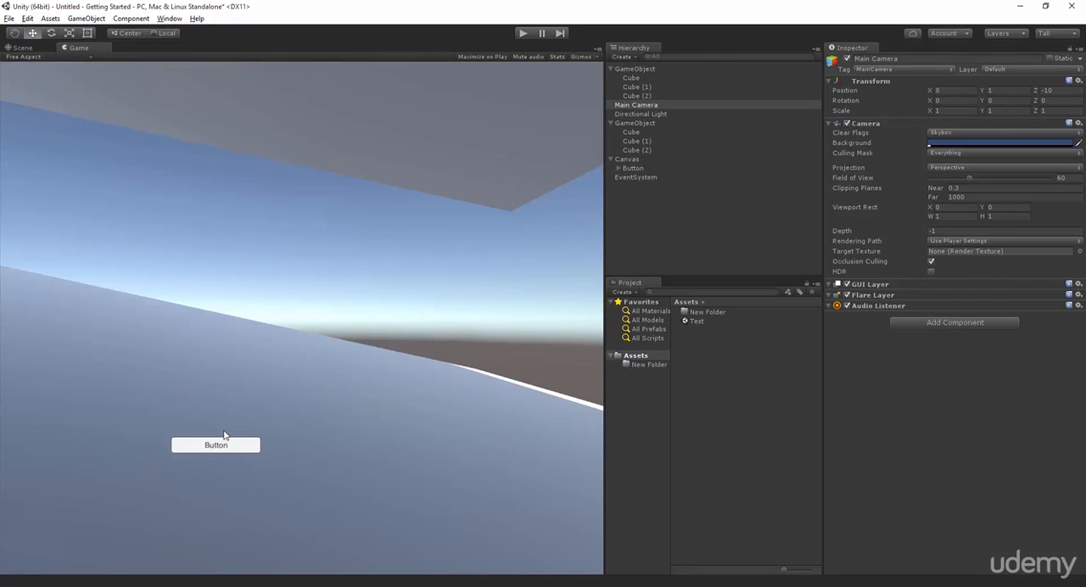
pyautogui.click(22, 47)
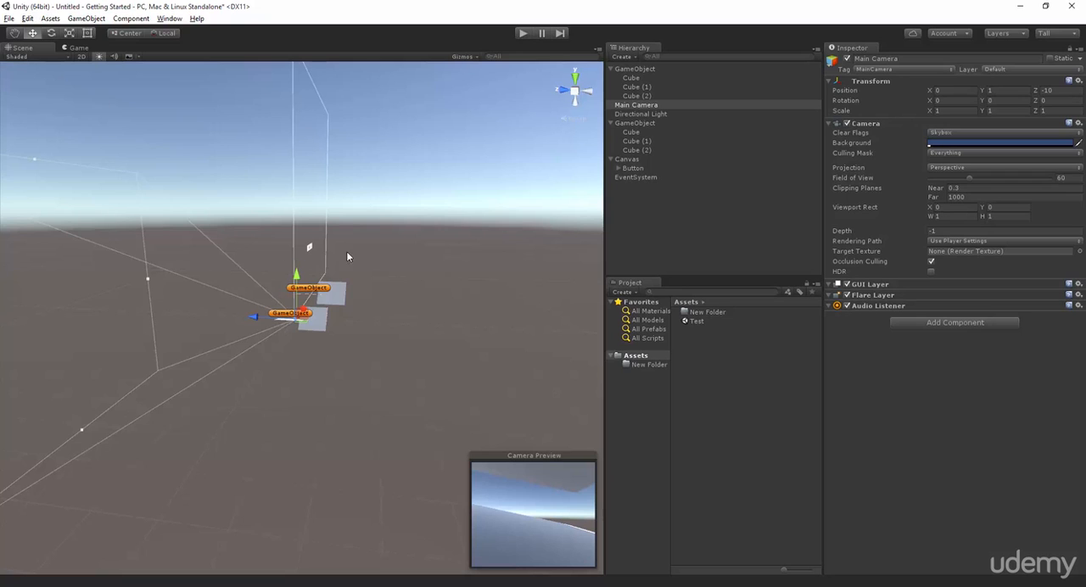
# Move the Main Camera along its axes to about Z -111.3 and Y 2.6, then deselect it.
pyautogui.scroll(10, 409, 322)
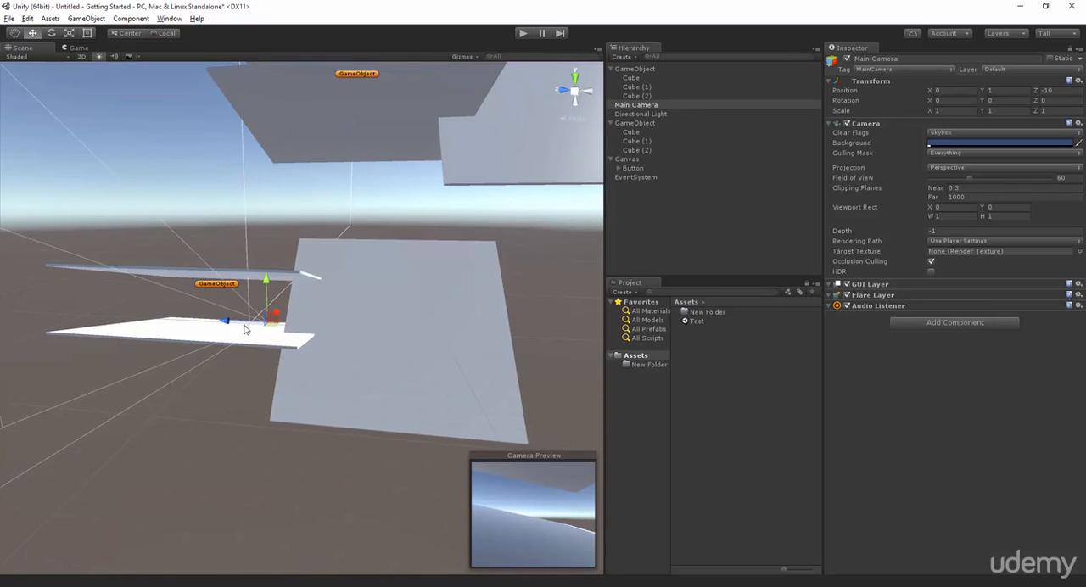
pyautogui.moveTo(233, 322); pyautogui.dragTo(413, 334)
pyautogui.moveTo(477, 296)
pyautogui.mouseDown()
pyautogui.moveTo(481, 229)
pyautogui.moveTo(478, 321)
pyautogui.moveTo(465, 295)
pyautogui.mouseUp()
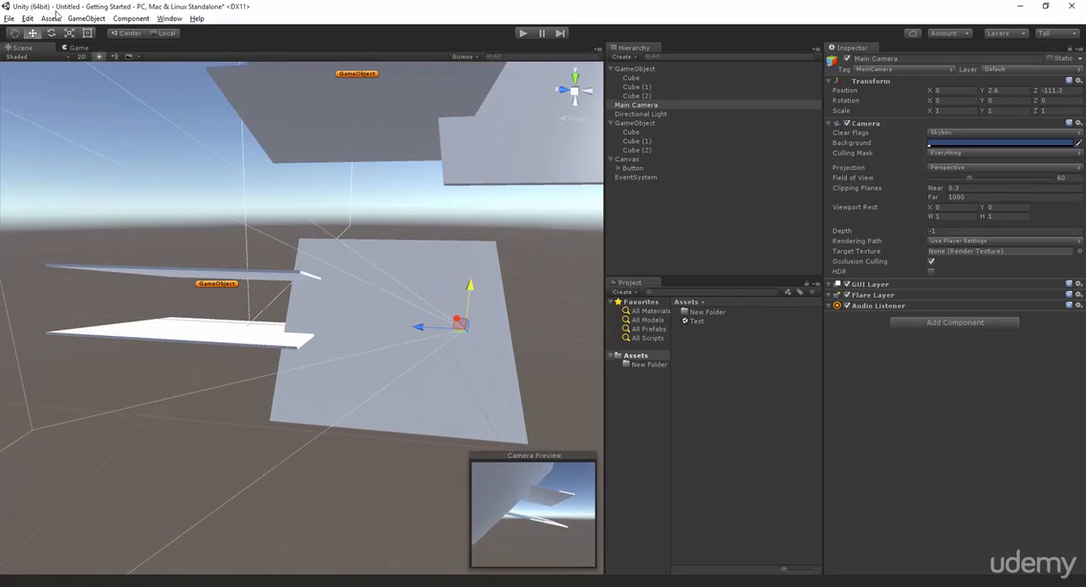
pyautogui.click(86, 18)
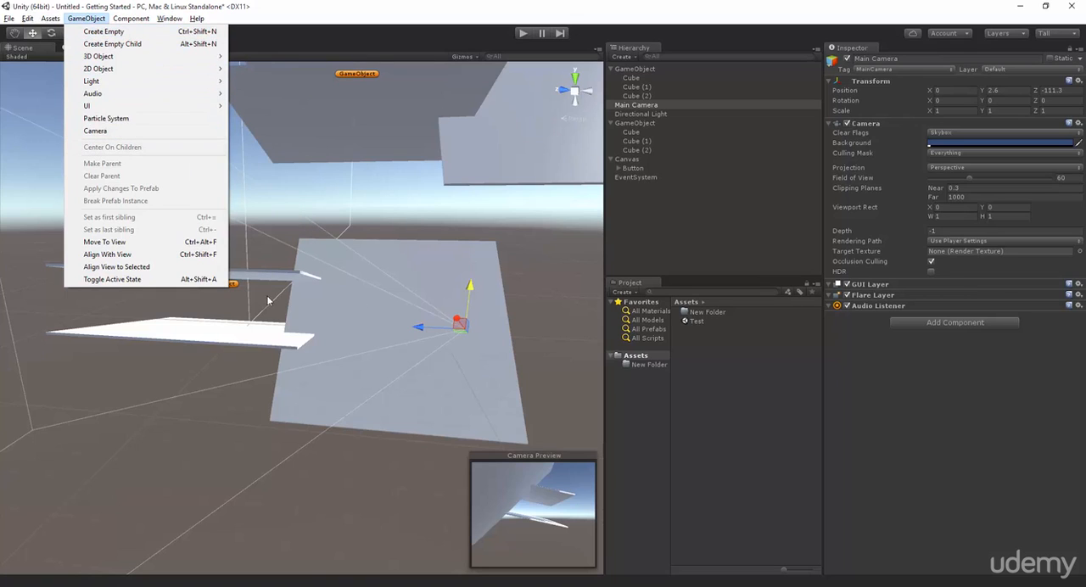
pyautogui.click(406, 217)
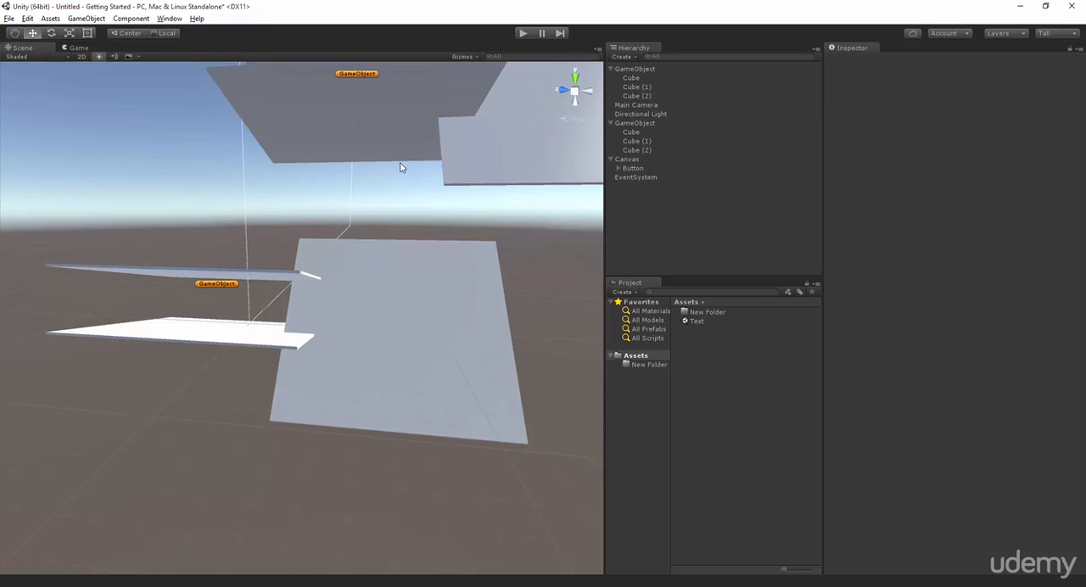
# Select Cube (1) of the upper group, frame it, and examine both cube groups from different angles.
pyautogui.keyDown('alt'); pyautogui.moveTo(378, 265); pyautogui.dragTo(426, 293); pyautogui.keyUp('alt')
pyautogui.click(634, 87)
pyautogui.doubleClick(634, 90)
pyautogui.scroll(-3, 342, 317)
pyautogui.scroll(4, 341, 319)
pyautogui.moveTo(351, 375); pyautogui.dragTo(331, 563, button='middle')
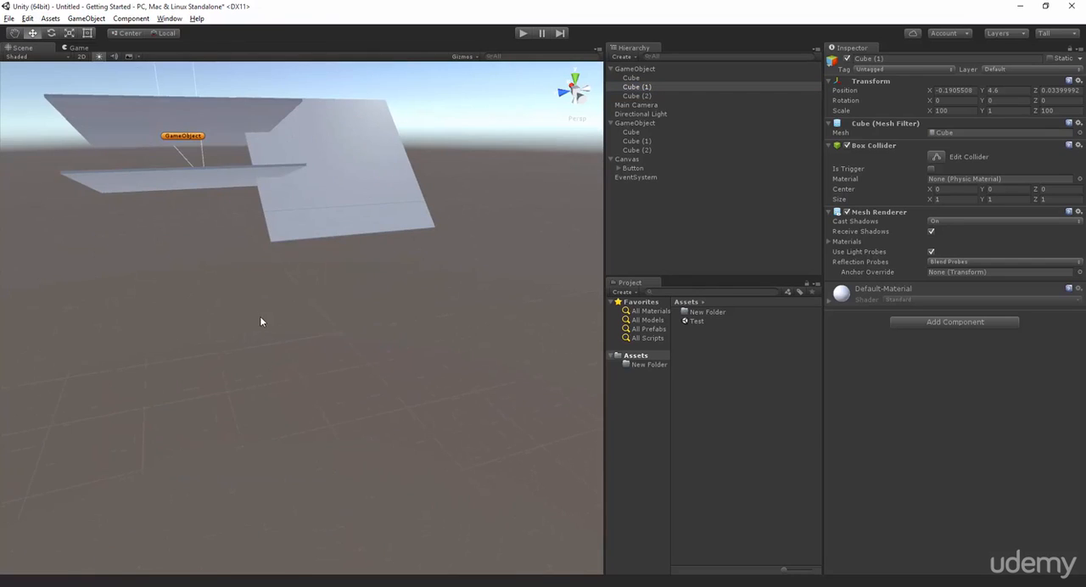
pyautogui.scroll(3, 262, 317)
pyautogui.moveTo(274, 264); pyautogui.dragTo(280, 449, button='middle')
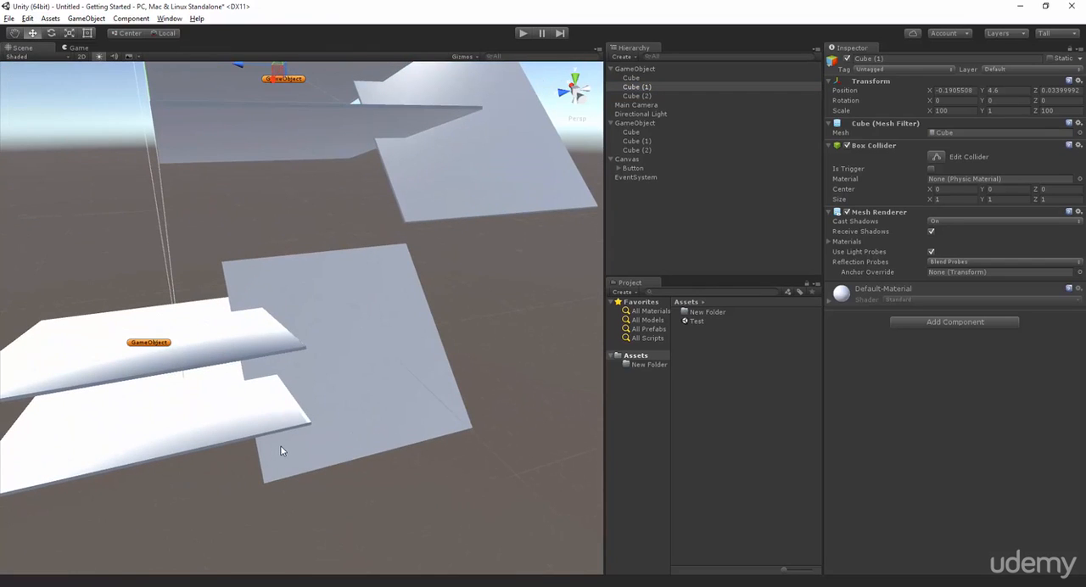